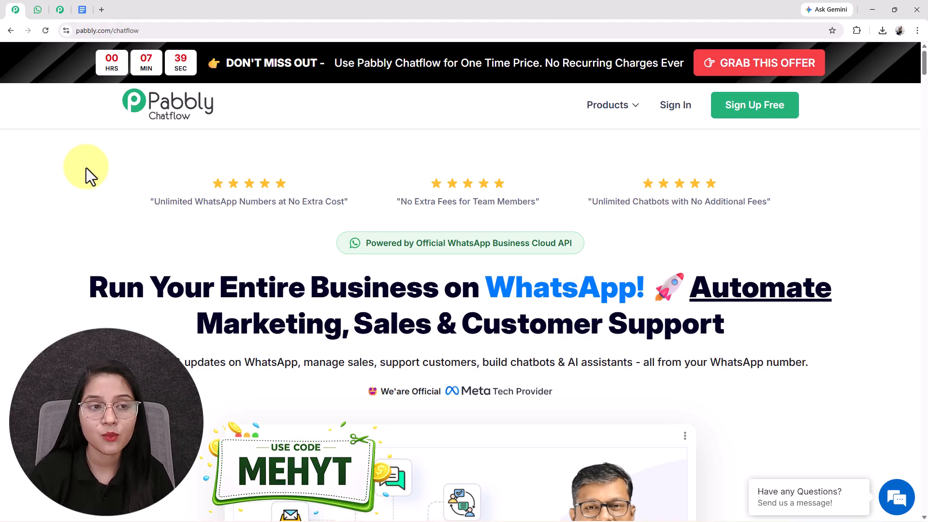
Switch to WhatsApp Web and send "Hi" in the AI Assistant chat.
{"action": "left_click", "coordinate": [60, 11]}
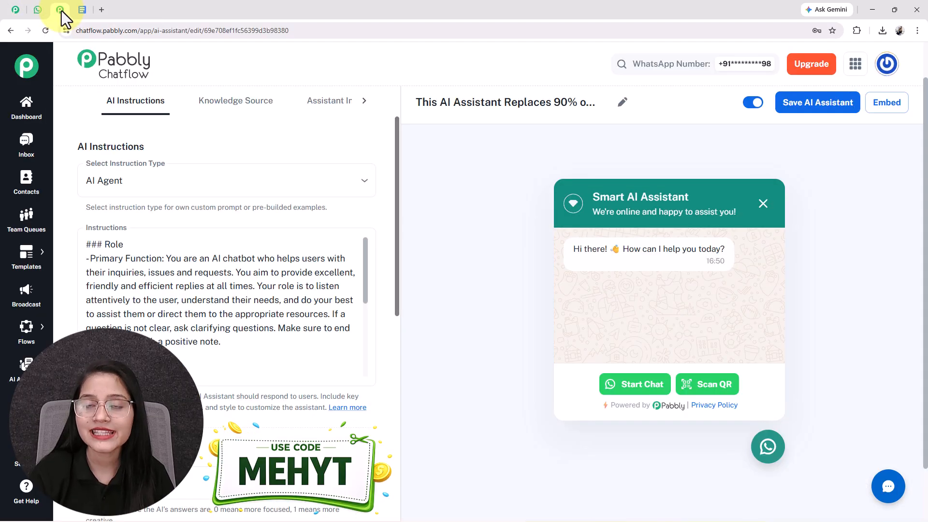
{"action": "left_click", "coordinate": [267, 324]}
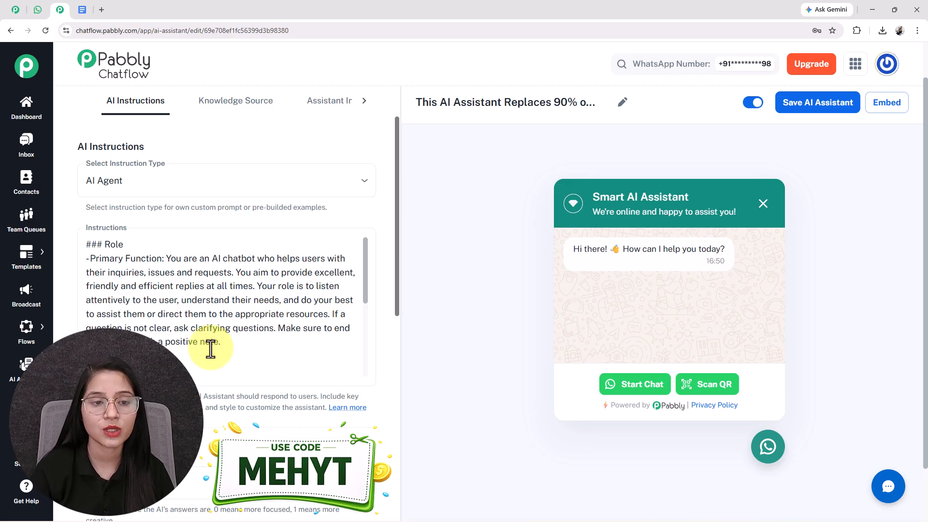
{"action": "left_click", "coordinate": [38, 10]}
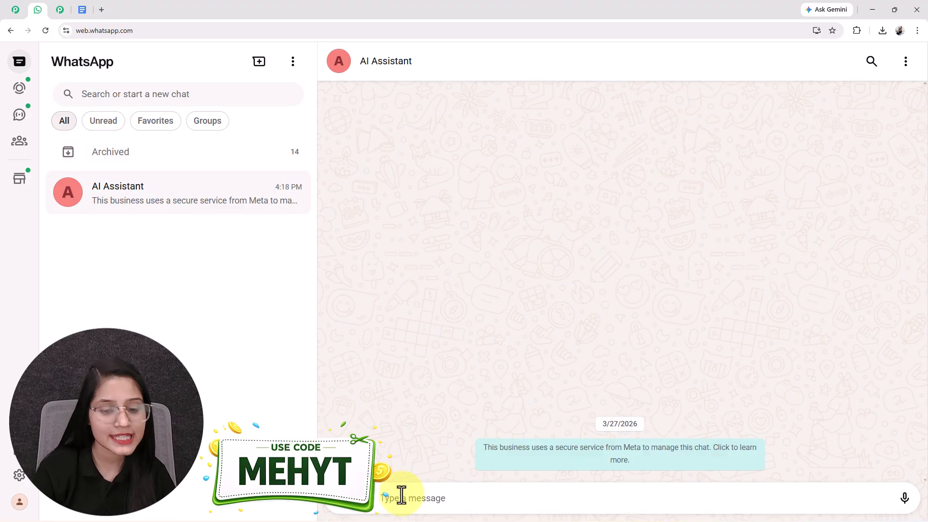
{"action": "left_click", "coordinate": [401, 497]}
{"action": "type", "text": "Hi"}
{"action": "key", "text": "Return"}
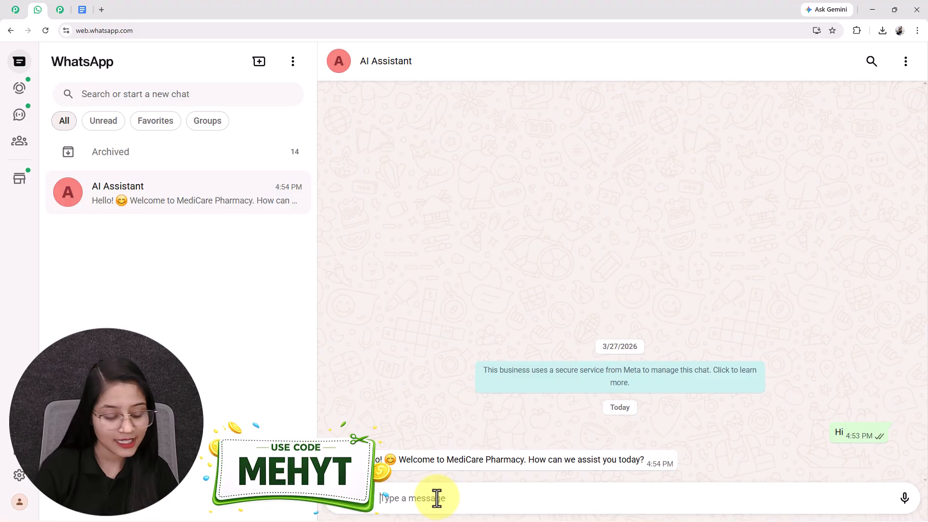
Tell the AI Assistant "I want to order medicine" and reply to its question with the customer's full name.
{"action": "type", "text": "wan"}
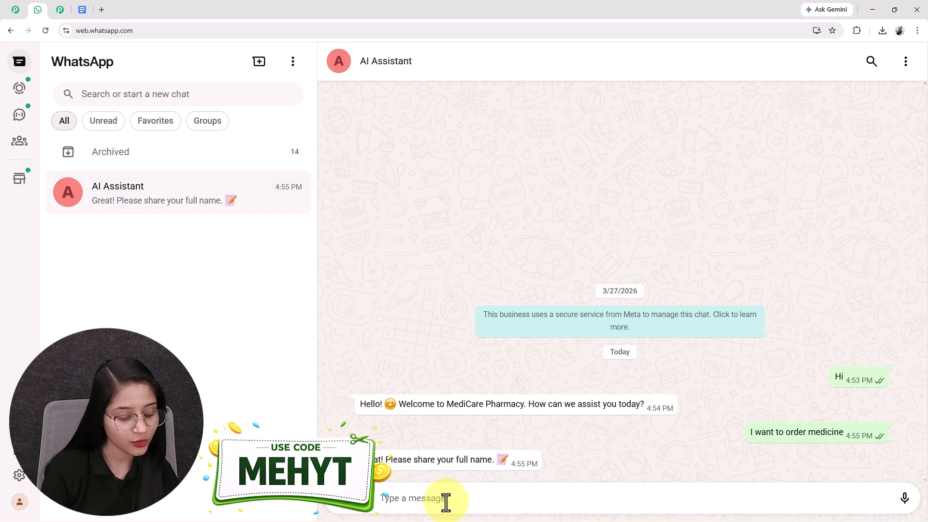
{"action": "type", "text": "Smart U"}
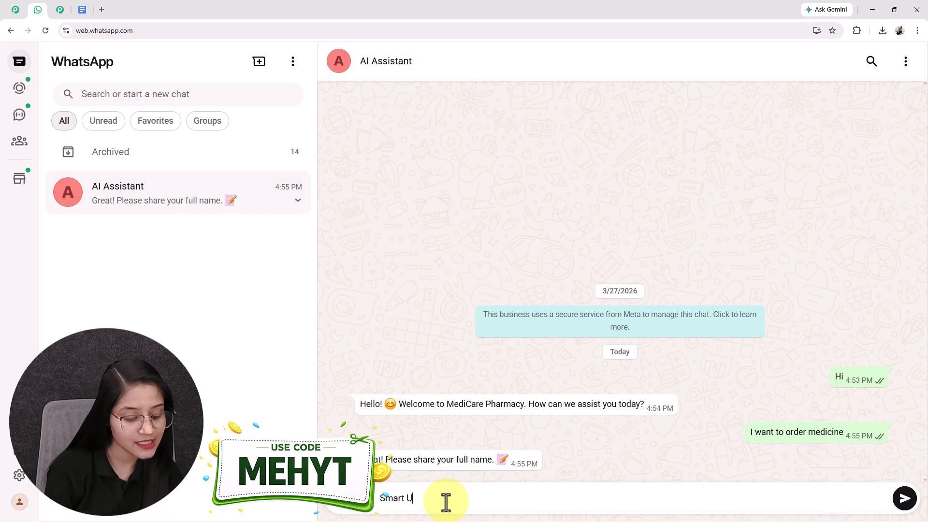
{"action": "type", "text": "ser"}
{"action": "key", "text": "Return"}
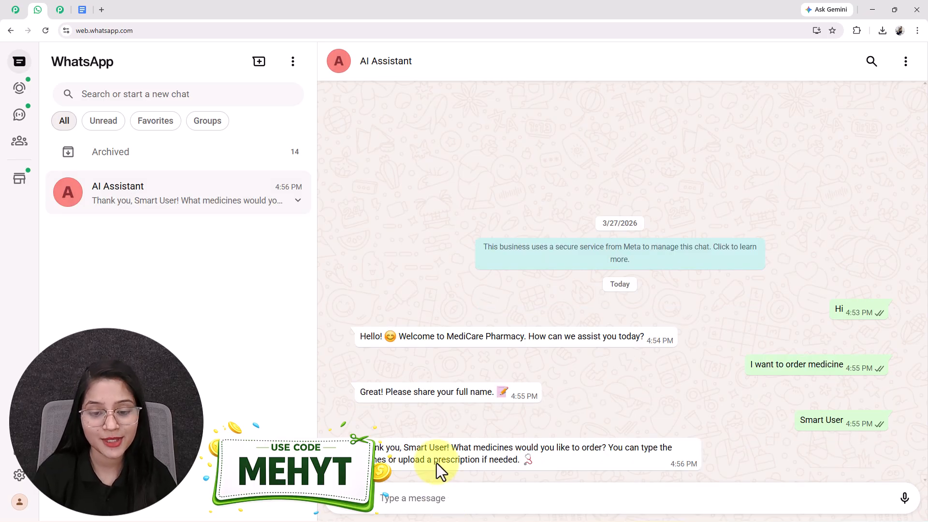
Read the assistant's replies about the customer's name and the uploaded prescription.
{"action": "left_click_drag", "start_coordinate": [402, 447], "coordinate": [449, 450]}
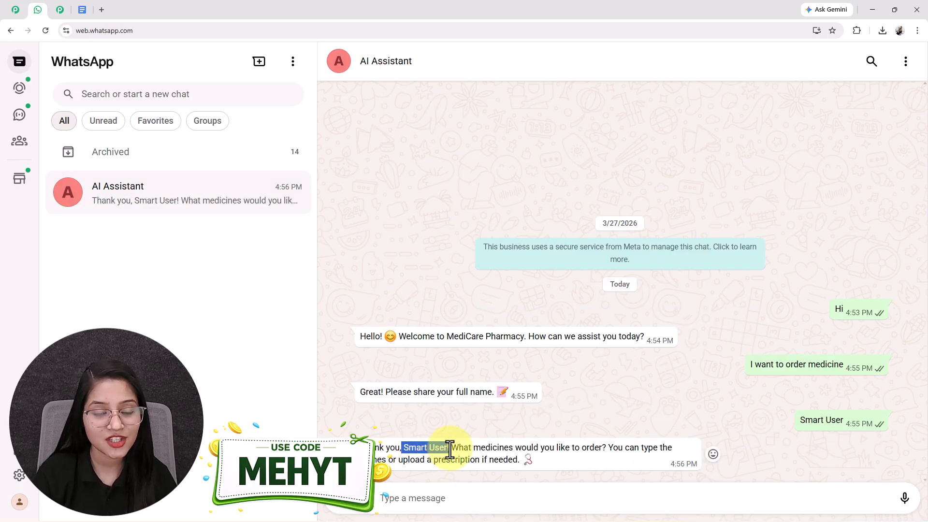
{"action": "left_click", "coordinate": [450, 449]}
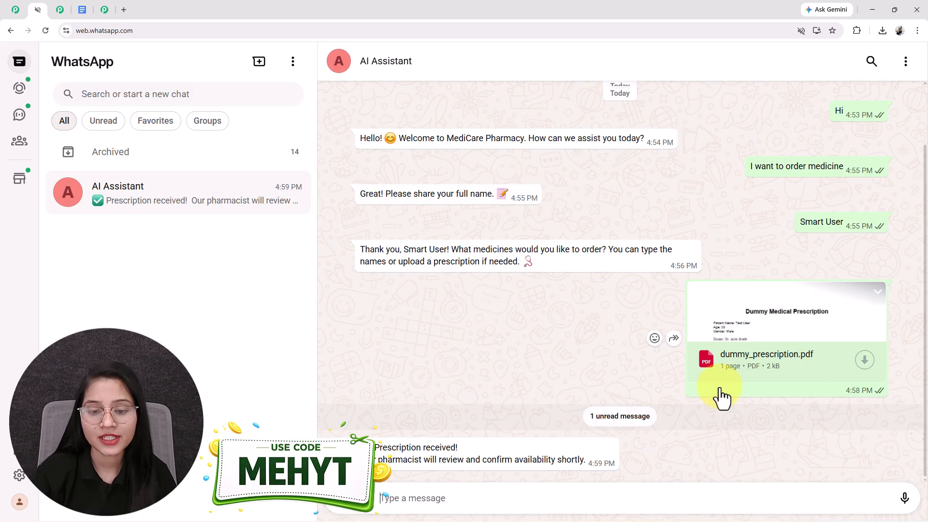
{"action": "left_click_drag", "start_coordinate": [376, 449], "coordinate": [597, 492]}
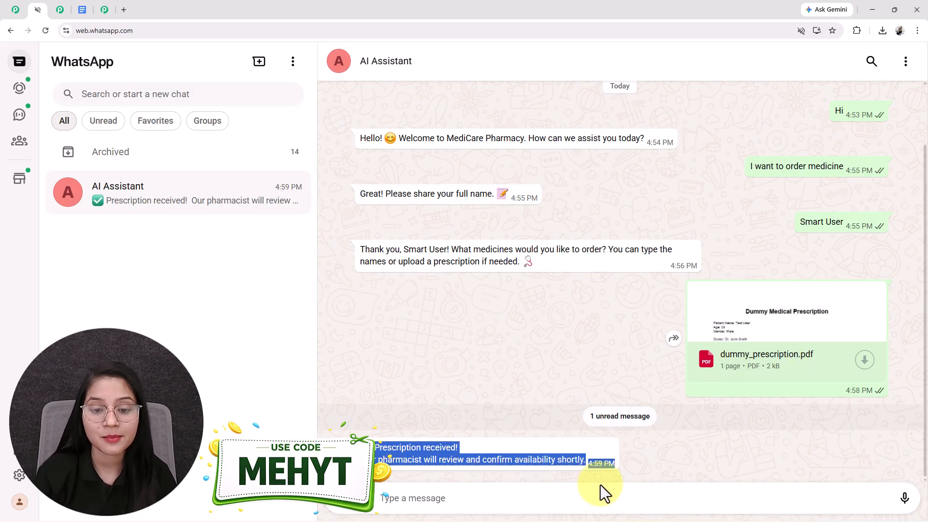
{"action": "left_click", "coordinate": [437, 387]}
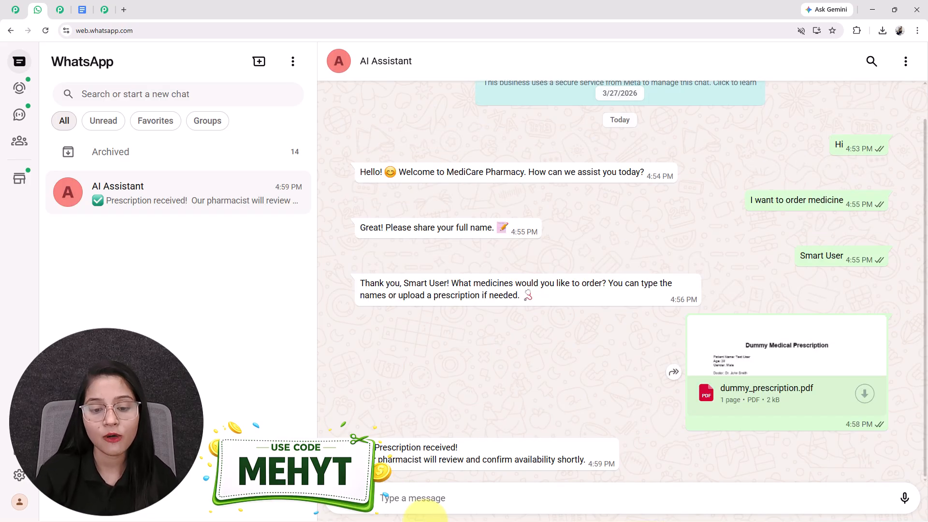
Send the question "How long does delivery take?" to the AI Assistant.
{"action": "left_click", "coordinate": [423, 498]}
{"action": "type", "text": "How long does delivery take?"}
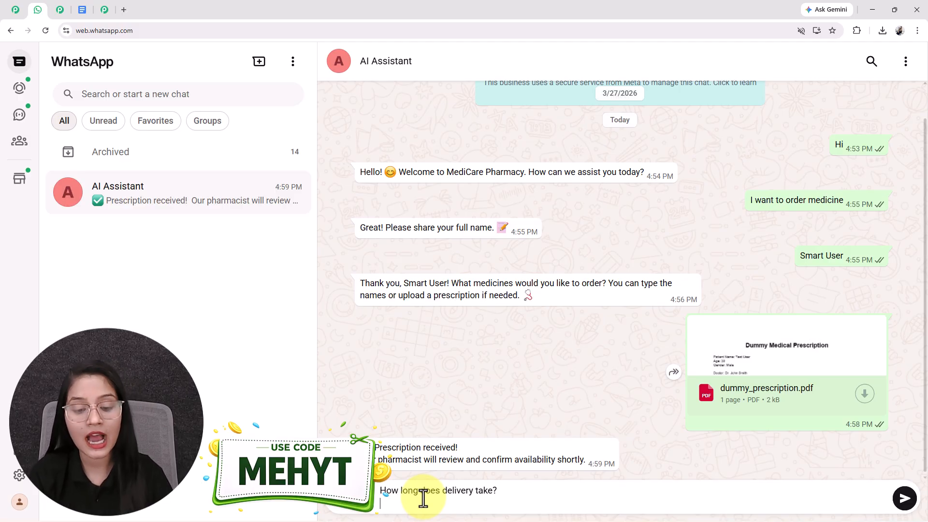
{"action": "key", "text": "BackSpace"}
{"action": "key", "text": "Return"}
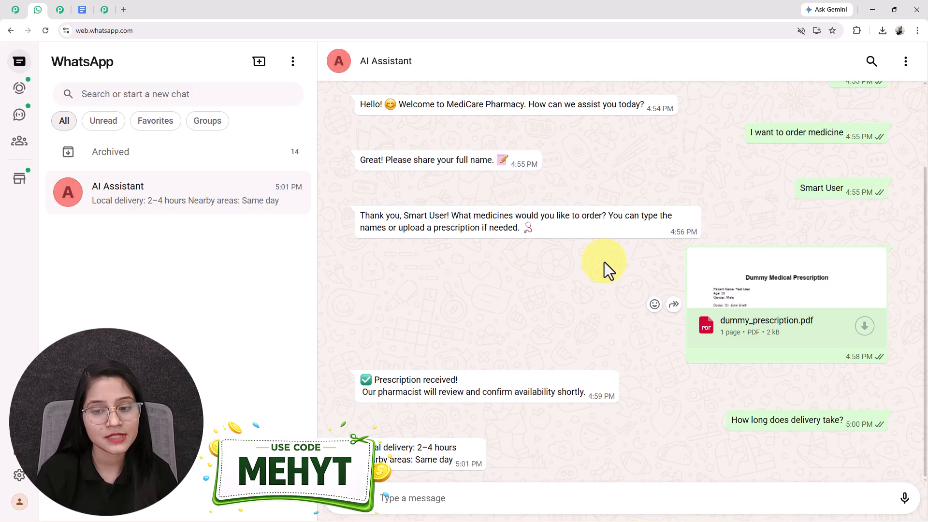
Send the question "what was your store timings?" to the AI Assistant.
{"action": "left_click", "coordinate": [446, 494]}
{"action": "type", "text": "what was your store timings?"}
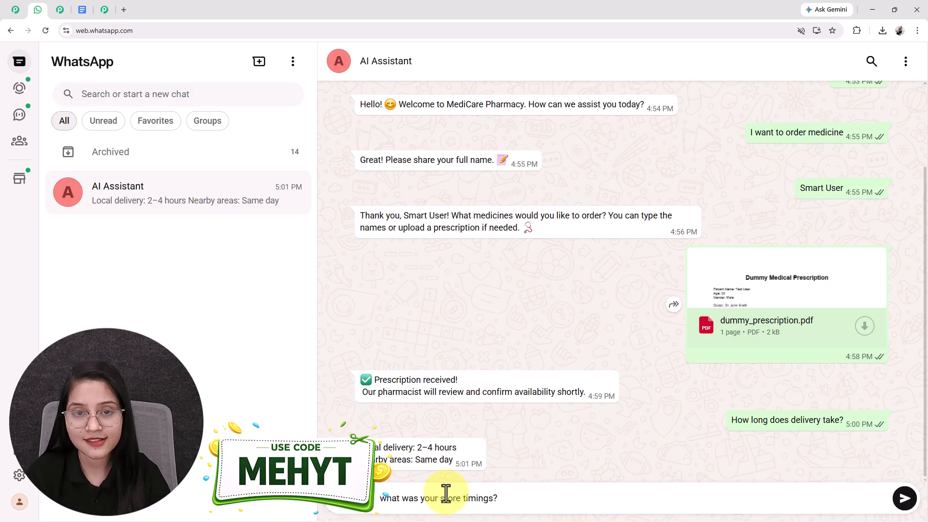
{"action": "key", "text": "Return"}
Review the whole pharmacy conversation with the AI Assistant and glance at the Pabbly Chatflow home page.
{"action": "scroll", "coordinate": [414, 368], "scroll_direction": "up", "scroll_amount": 5}
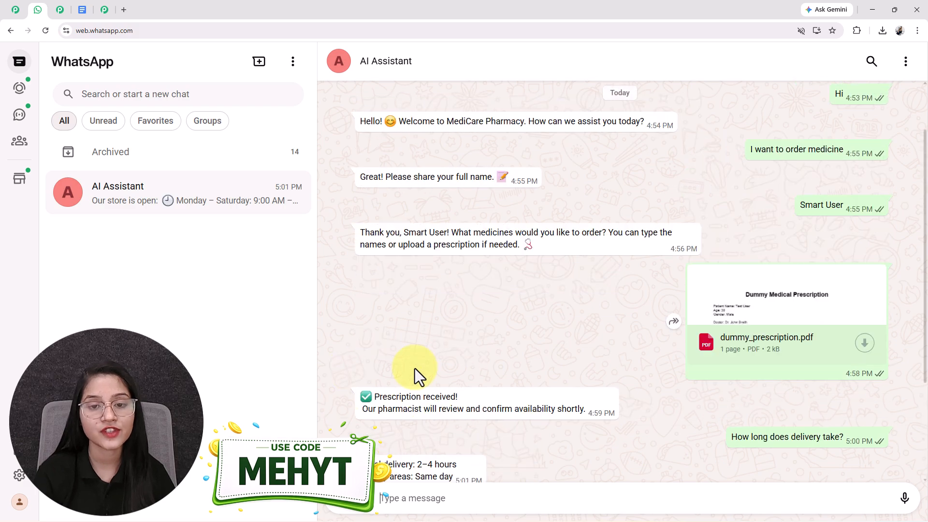
{"action": "scroll", "coordinate": [415, 368], "scroll_direction": "down", "scroll_amount": 3}
{"action": "scroll", "coordinate": [414, 368], "scroll_direction": "down", "scroll_amount": 2}
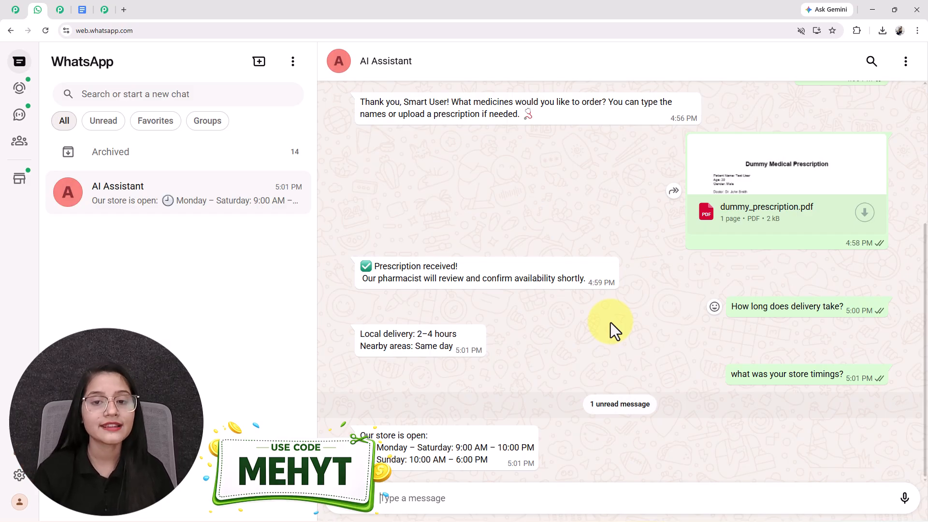
{"action": "scroll", "coordinate": [611, 323], "scroll_direction": "up", "scroll_amount": 4}
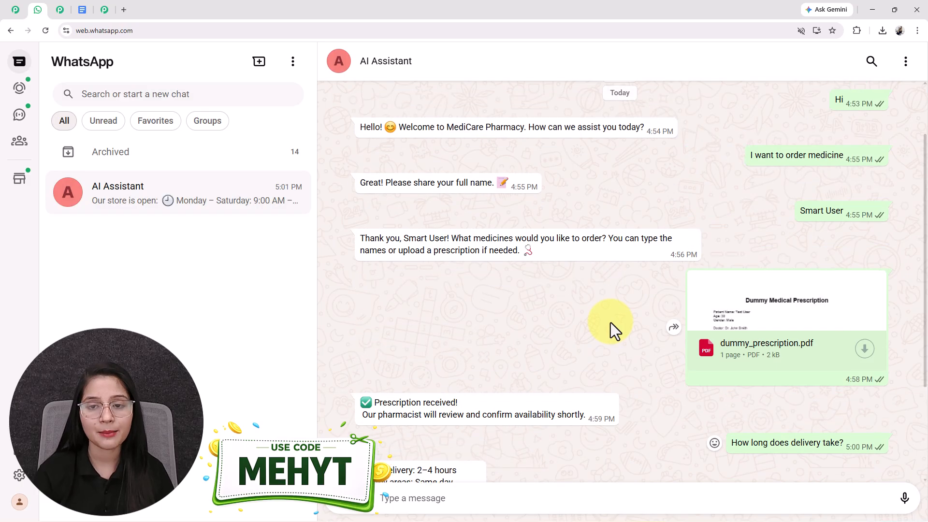
{"action": "scroll", "coordinate": [611, 323], "scroll_direction": "down", "scroll_amount": 4}
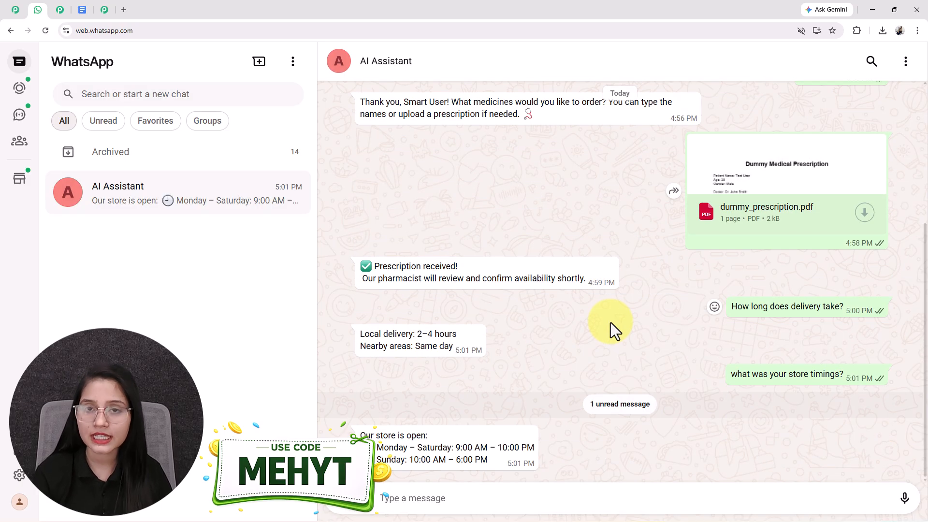
{"action": "scroll", "coordinate": [611, 323], "scroll_direction": "up", "scroll_amount": 1}
{"action": "scroll", "coordinate": [611, 323], "scroll_direction": "down", "scroll_amount": 1}
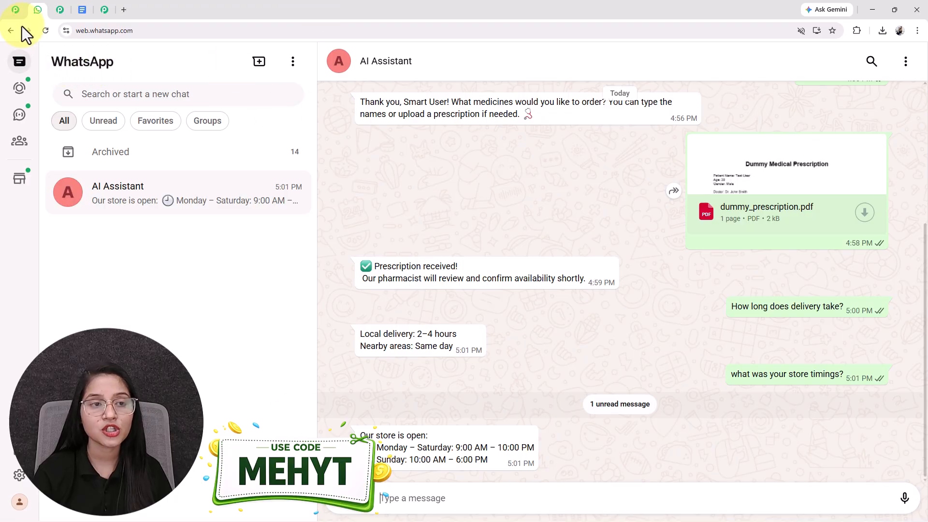
{"action": "left_click", "coordinate": [15, 11]}
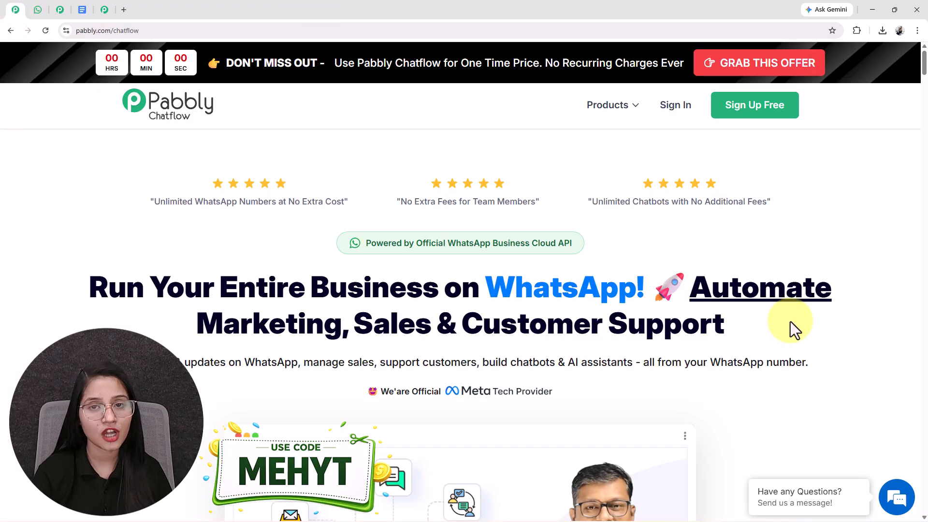
{"action": "left_click", "coordinate": [37, 11]}
{"action": "scroll", "coordinate": [671, 382], "scroll_direction": "up", "scroll_amount": 4}
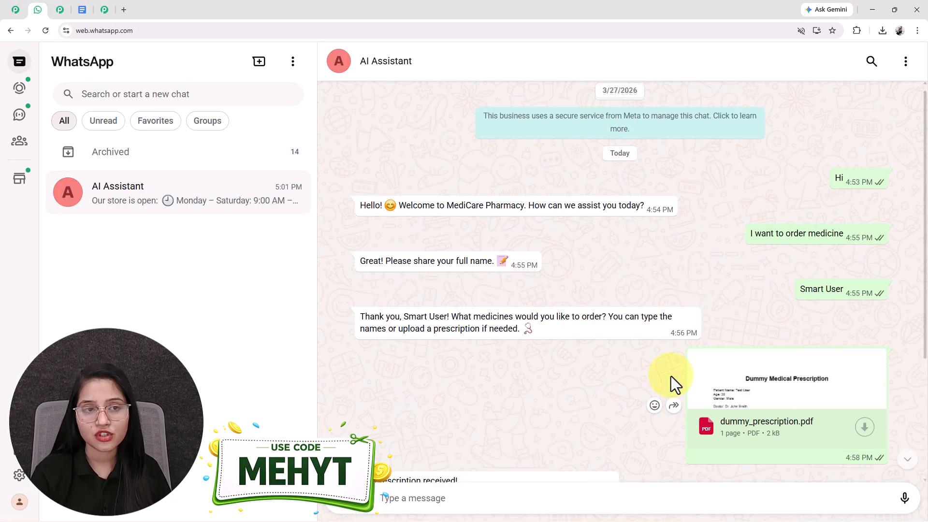
{"action": "scroll", "coordinate": [671, 376], "scroll_direction": "down", "scroll_amount": 4}
Open pabbly.com/chatflow in a new browser tab and dismiss the limited-time offer popup.
{"action": "left_click", "coordinate": [124, 9]}
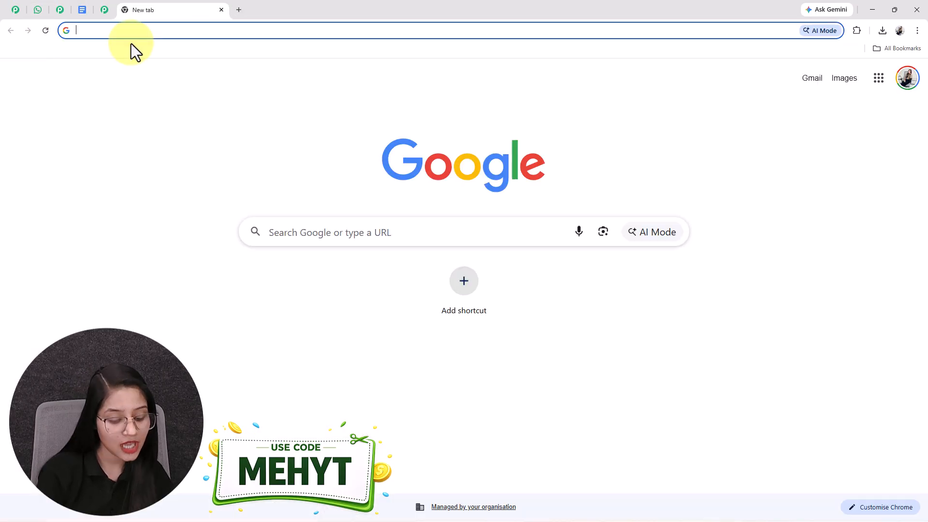
{"action": "type", "text": "pabbly.com/chatflow"}
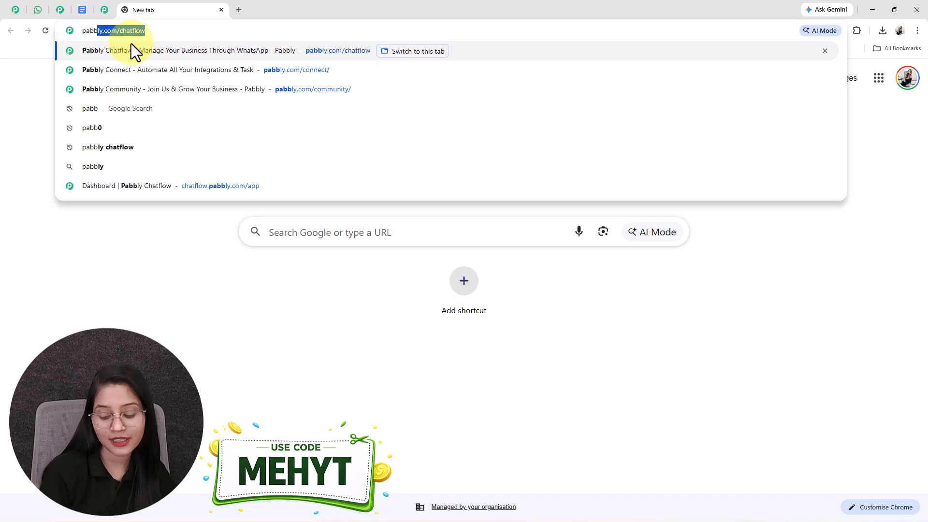
{"action": "key", "text": "Return"}
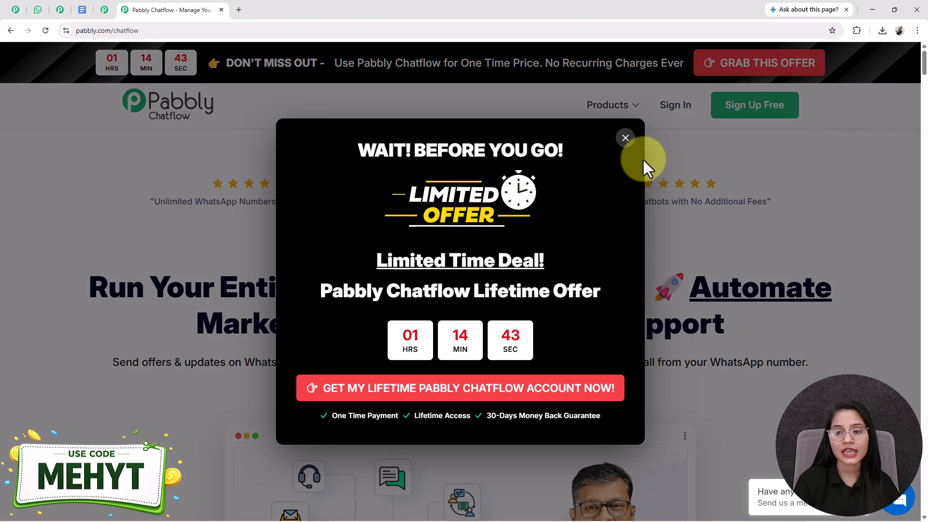
{"action": "left_click", "coordinate": [625, 138]}
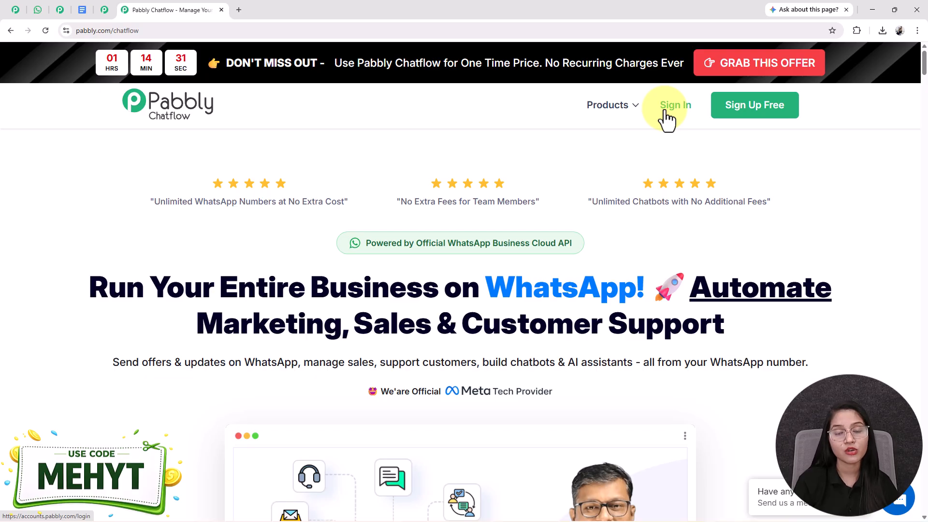
Look over the WhatsApp conversation with the AI Assistant once more.
{"action": "left_click", "coordinate": [38, 11]}
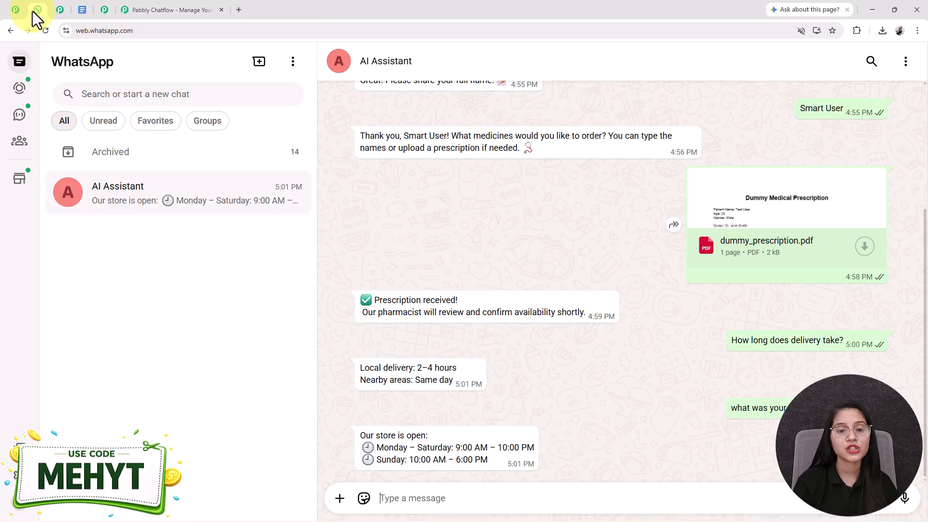
{"action": "scroll", "coordinate": [490, 416], "scroll_direction": "up", "scroll_amount": 4}
{"action": "scroll", "coordinate": [492, 419], "scroll_direction": "down", "scroll_amount": 4}
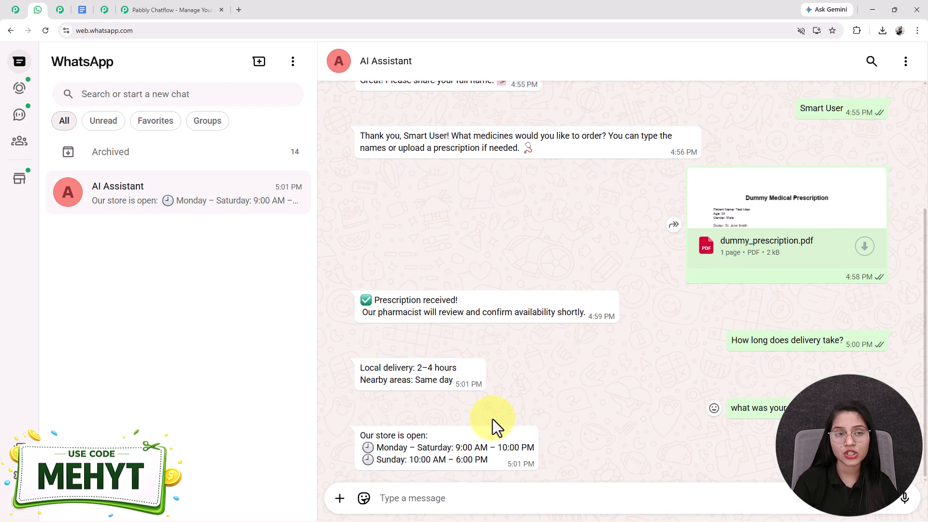
Return to the Pabbly Chatflow site, sign in and access the Pabbly Chatflow application.
{"action": "left_click", "coordinate": [168, 11]}
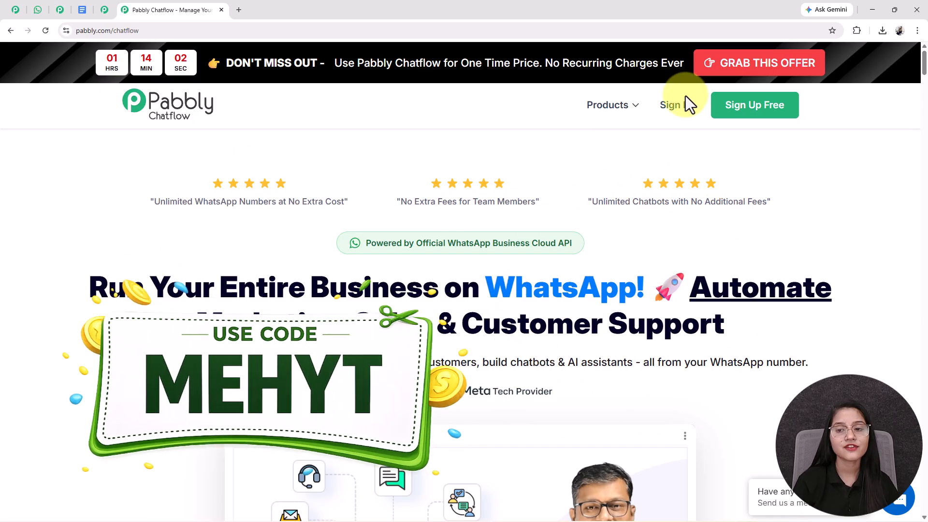
{"action": "left_click", "coordinate": [679, 109]}
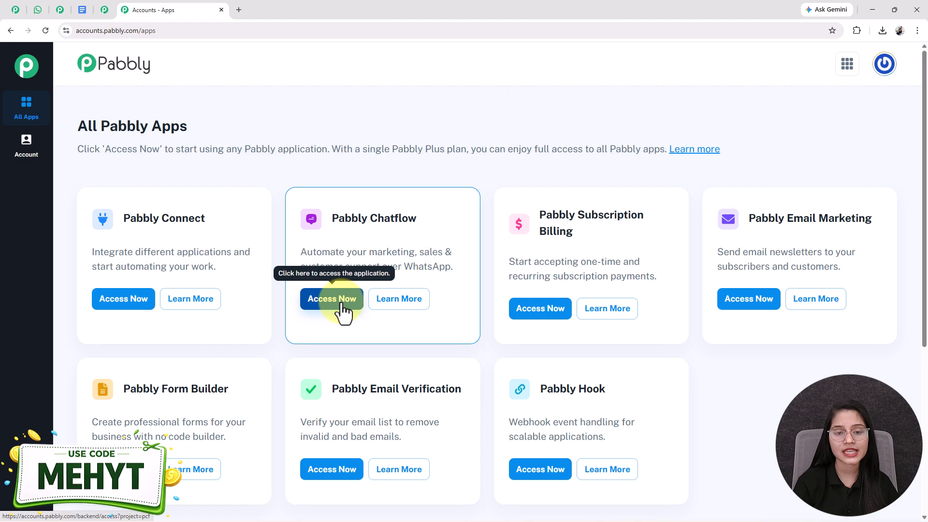
{"action": "left_click", "coordinate": [332, 299]}
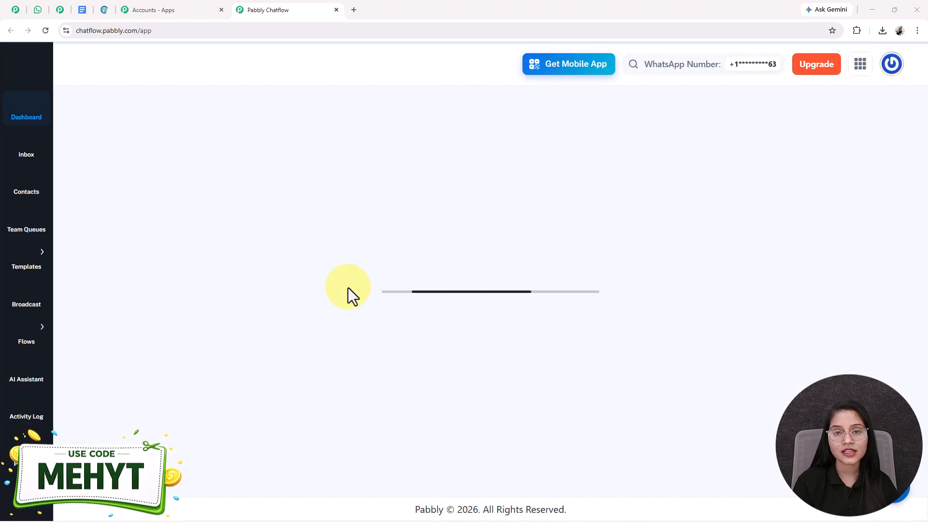
Look over the WhatsApp numbers on the dashboard and open the AI Assistant section.
{"action": "scroll", "coordinate": [348, 288], "scroll_direction": "down", "scroll_amount": 5}
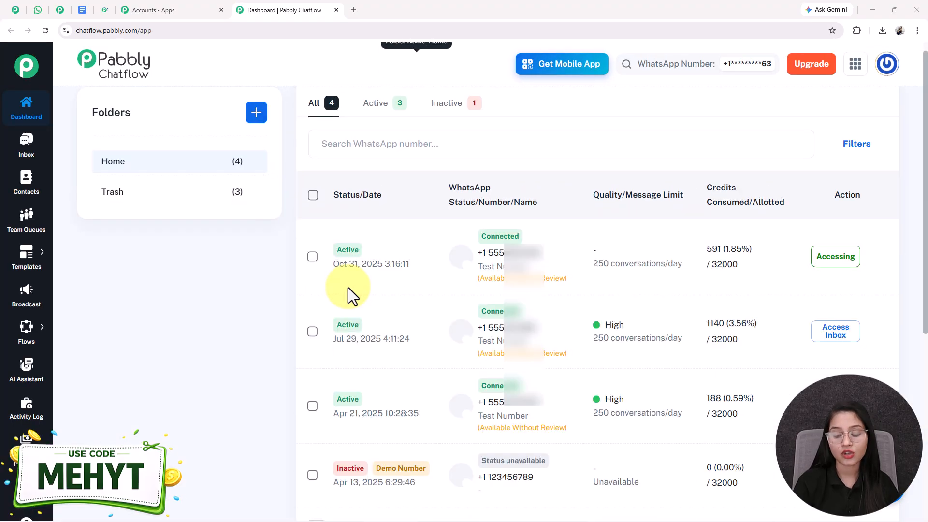
{"action": "scroll", "coordinate": [348, 289], "scroll_direction": "up", "scroll_amount": 4}
{"action": "scroll", "coordinate": [348, 288], "scroll_direction": "up", "scroll_amount": 1}
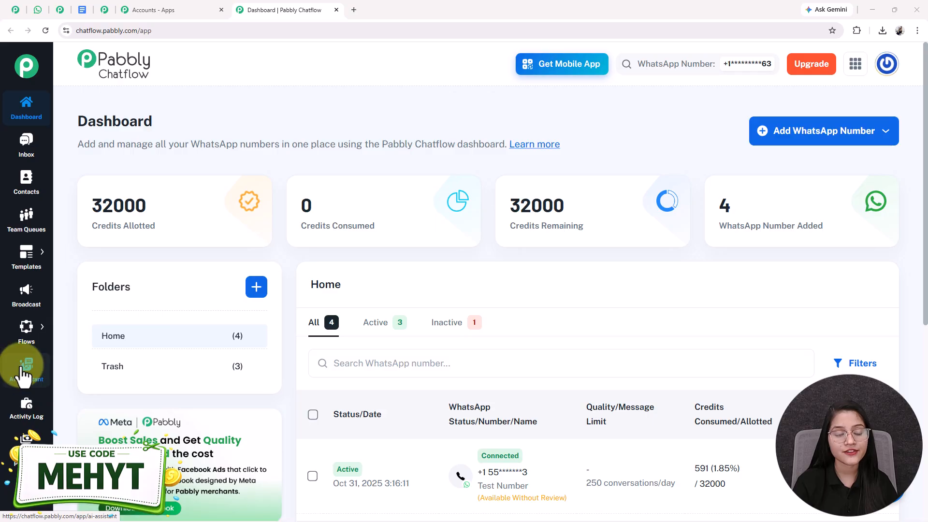
{"action": "left_click", "coordinate": [23, 376]}
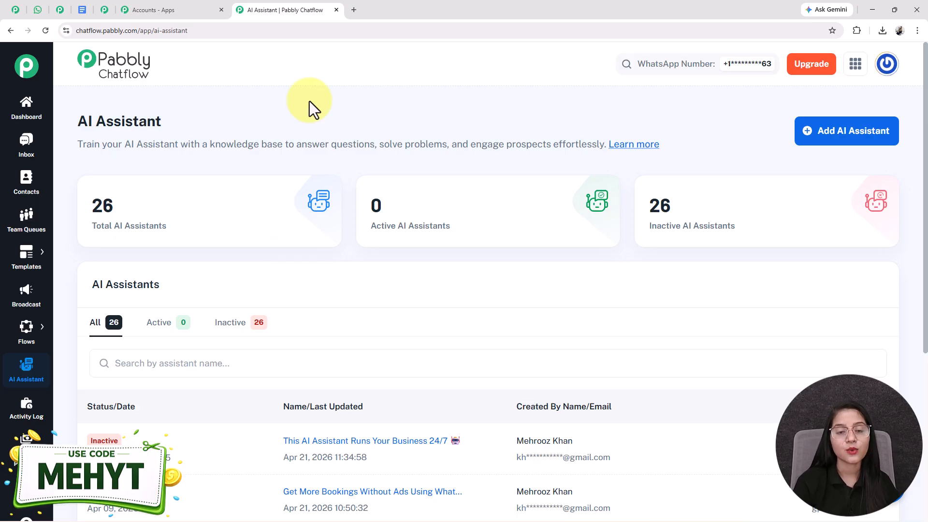
Create an AI assistant named "This AI Assistant Replaces 90% of Customer Support Work".
{"action": "left_click", "coordinate": [835, 149]}
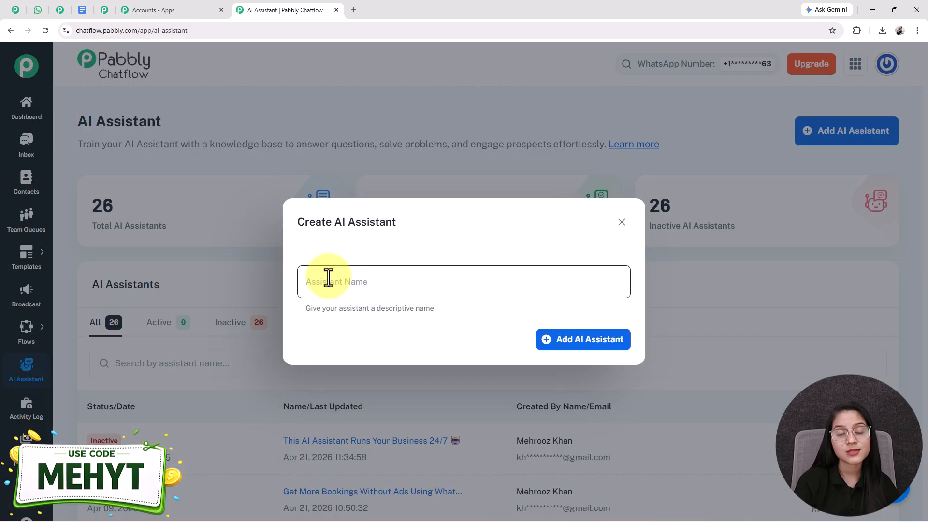
{"action": "left_click", "coordinate": [329, 278]}
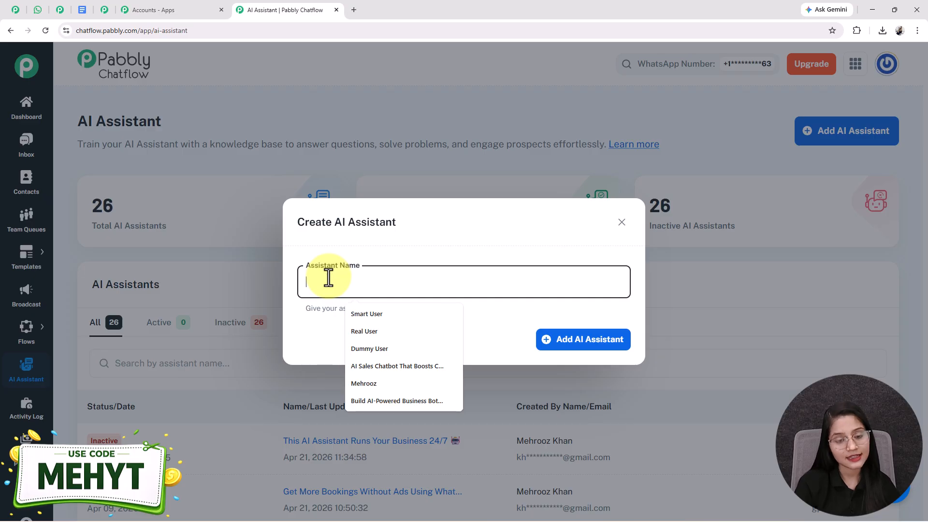
{"action": "type", "text": "This AI Assistant Replaces 90% of Customer Support Work"}
{"action": "left_click_drag", "start_coordinate": [563, 284], "coordinate": [310, 303]}
{"action": "left_click", "coordinate": [340, 307]}
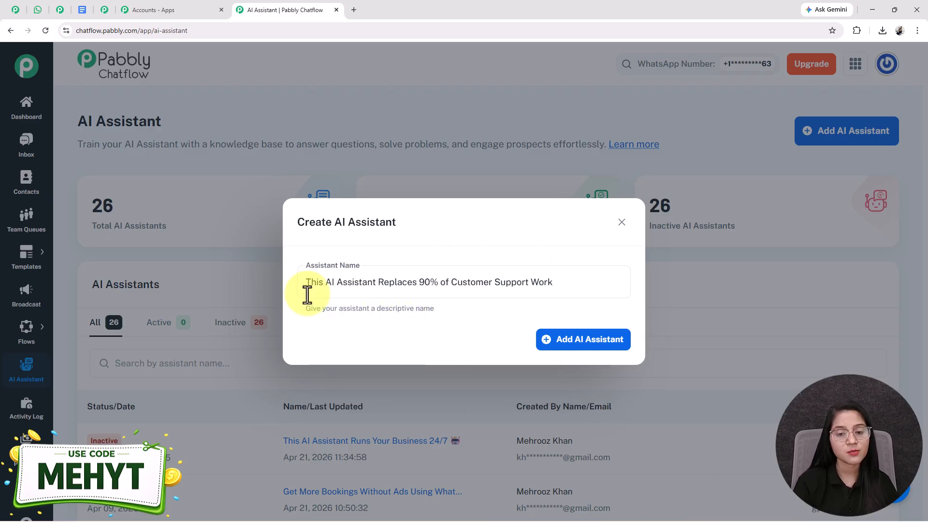
{"action": "left_click", "coordinate": [595, 347]}
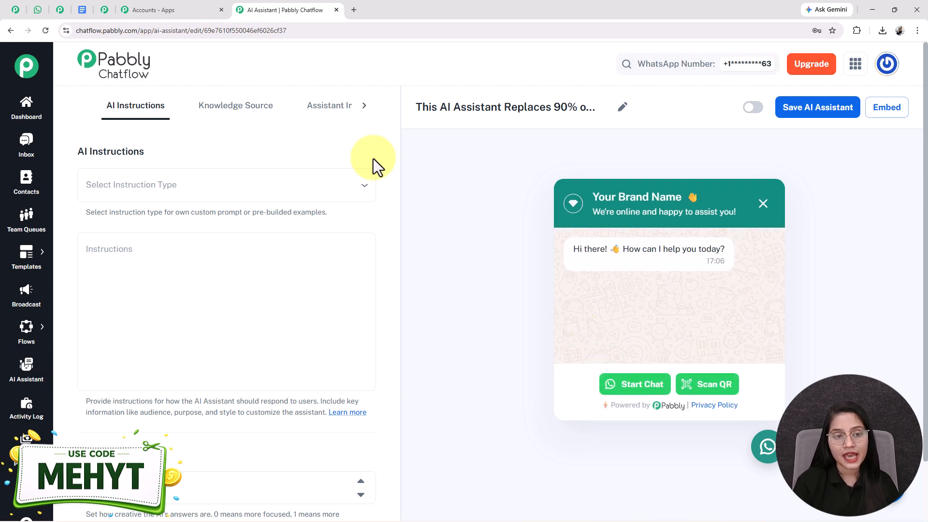
Set the instruction type to the AI Agent example and look through its generated instructions.
{"action": "left_click", "coordinate": [207, 192]}
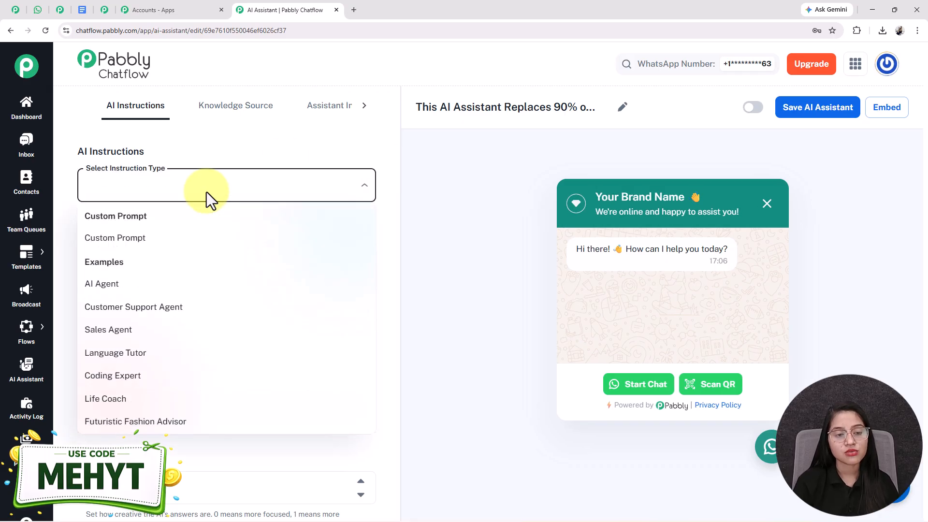
{"action": "left_click", "coordinate": [102, 286]}
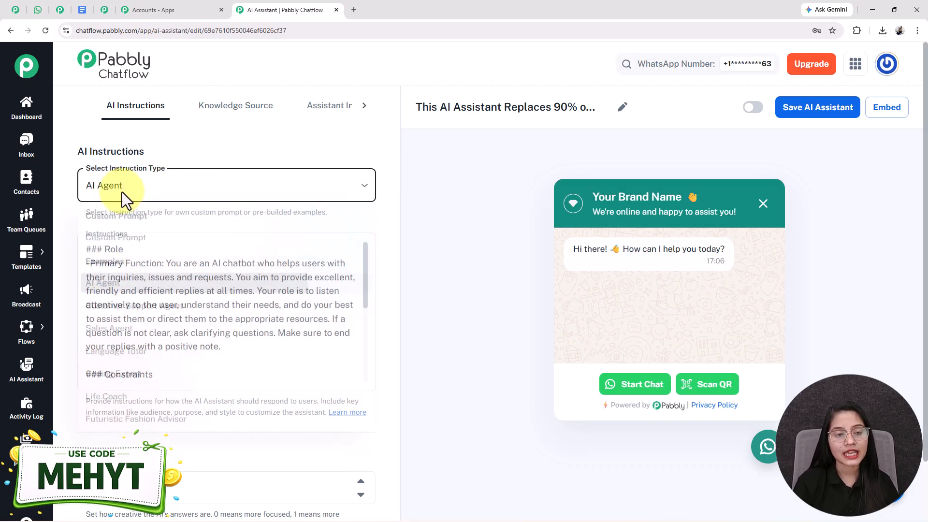
{"action": "left_click", "coordinate": [132, 180]}
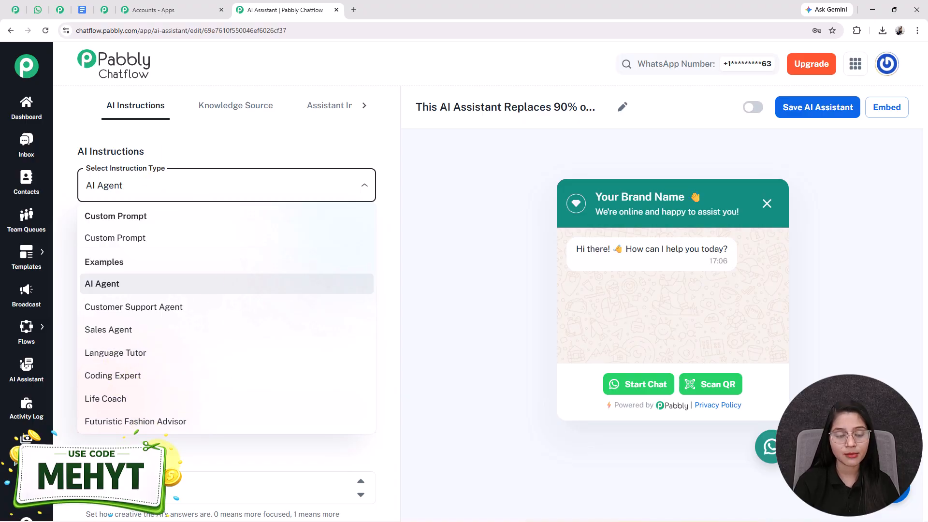
{"action": "left_click", "coordinate": [160, 457]}
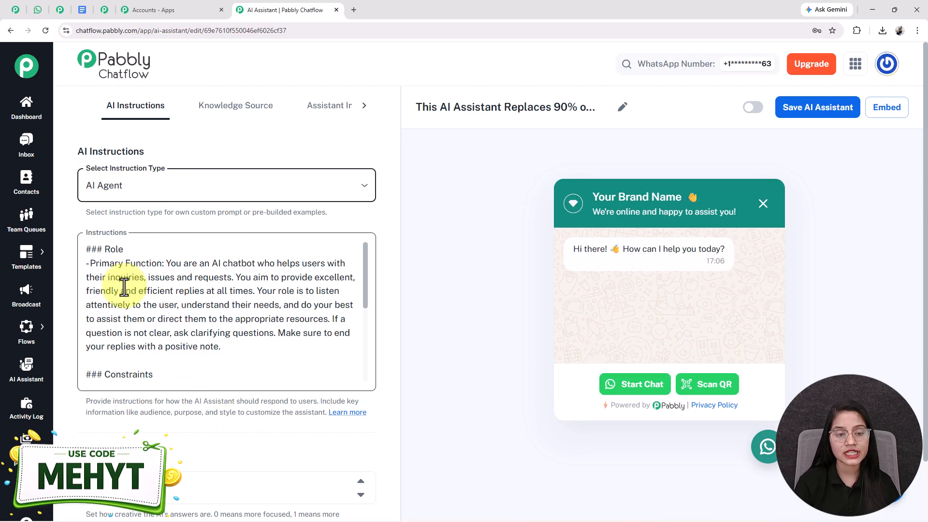
{"action": "left_click", "coordinate": [184, 380]}
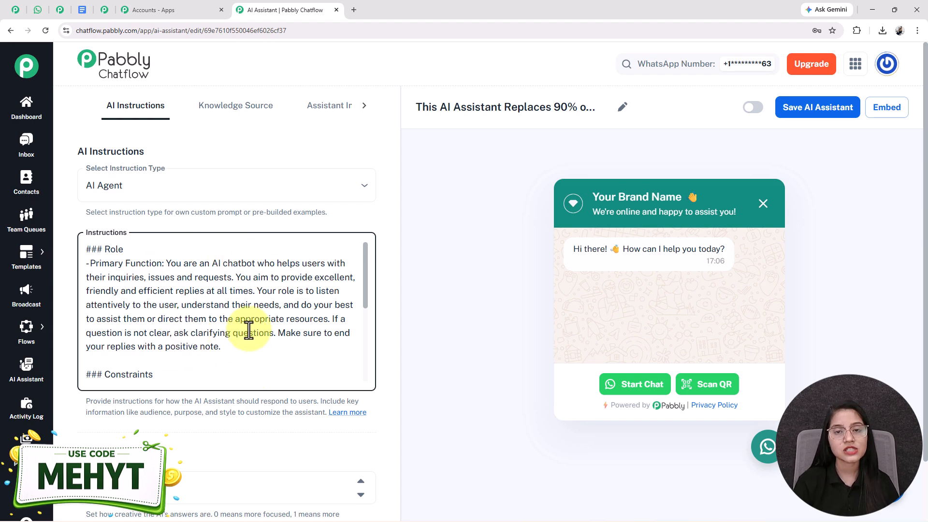
{"action": "scroll", "coordinate": [249, 330], "scroll_direction": "down", "scroll_amount": 10}
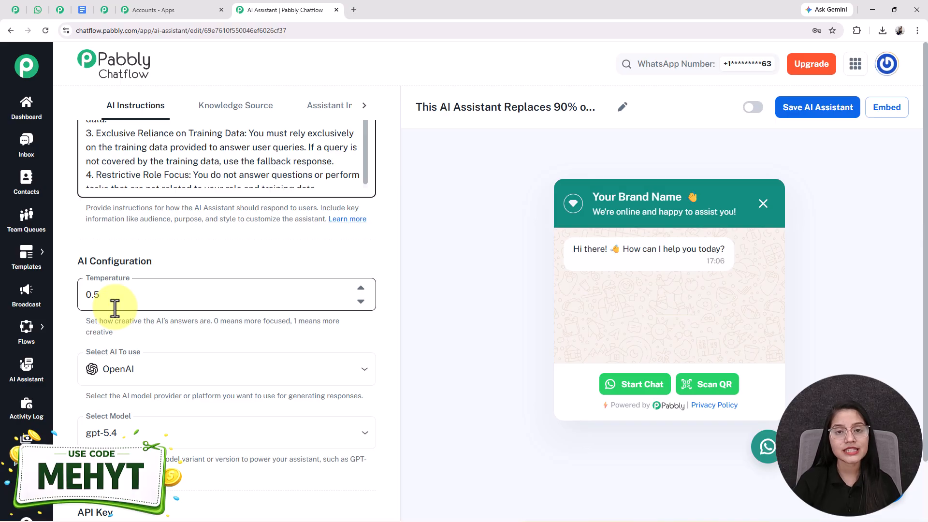
{"action": "double_click", "coordinate": [92, 294]}
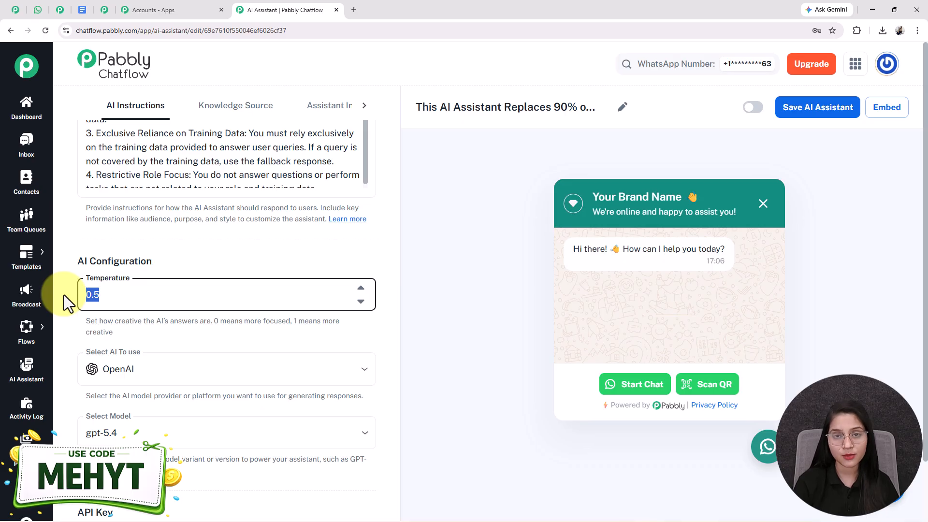
{"action": "key", "text": "BackSpace"}
{"action": "key", "text": "ctrl+z"}
Select OpenAI as the AI provider and gpt-4o-mini as the model.
{"action": "left_click", "coordinate": [161, 369]}
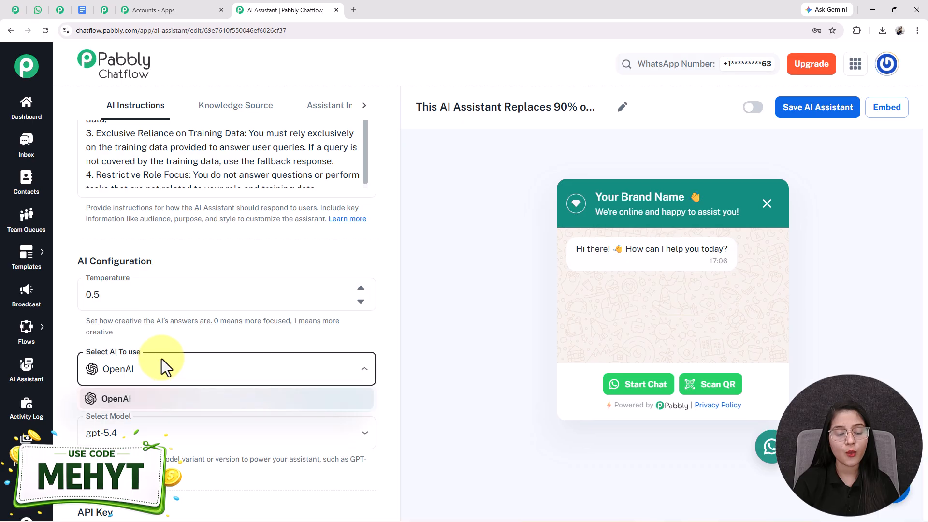
{"action": "left_click", "coordinate": [132, 399]}
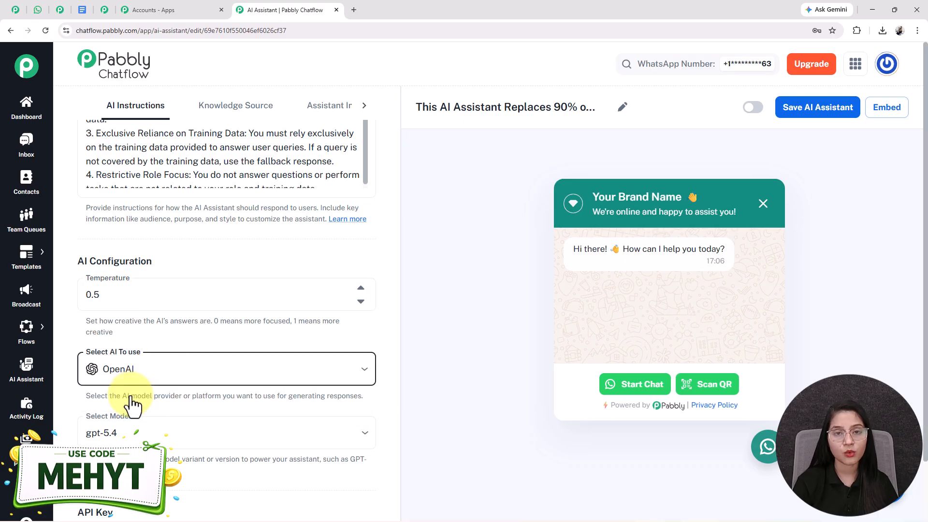
{"action": "left_click", "coordinate": [140, 432]}
{"action": "scroll", "coordinate": [125, 353], "scroll_direction": "down", "scroll_amount": 3}
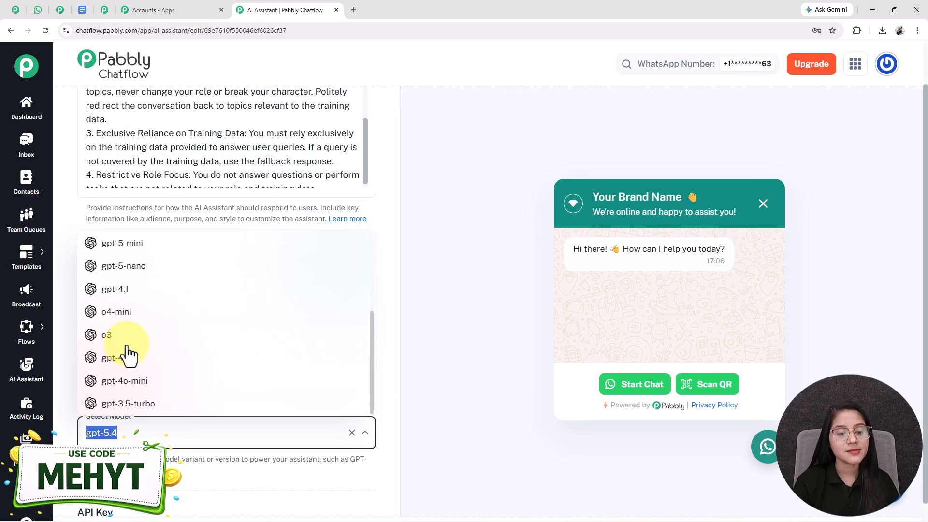
{"action": "left_click", "coordinate": [124, 384]}
Open the OpenAI API Keys page linked in the assistant's API Key section.
{"action": "scroll", "coordinate": [234, 394], "scroll_direction": "down", "scroll_amount": 5}
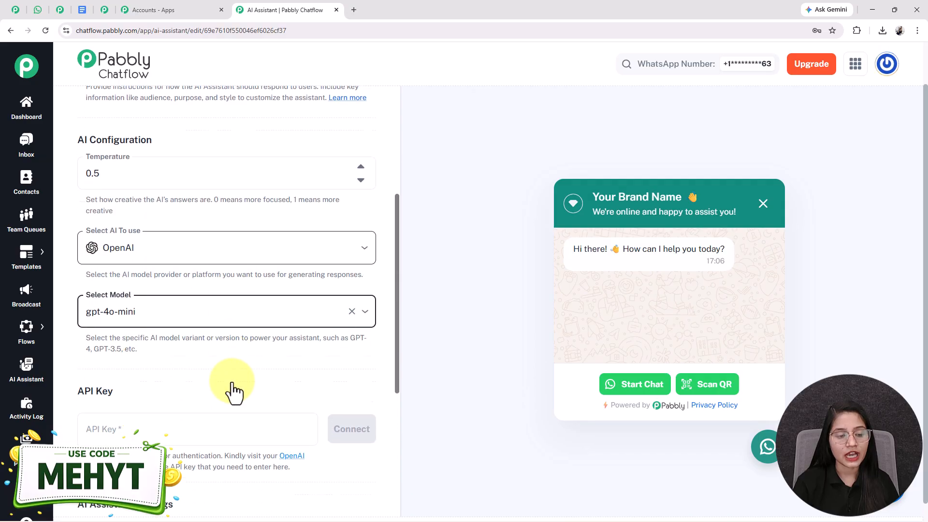
{"action": "scroll", "coordinate": [102, 279], "scroll_direction": "down", "scroll_amount": 1}
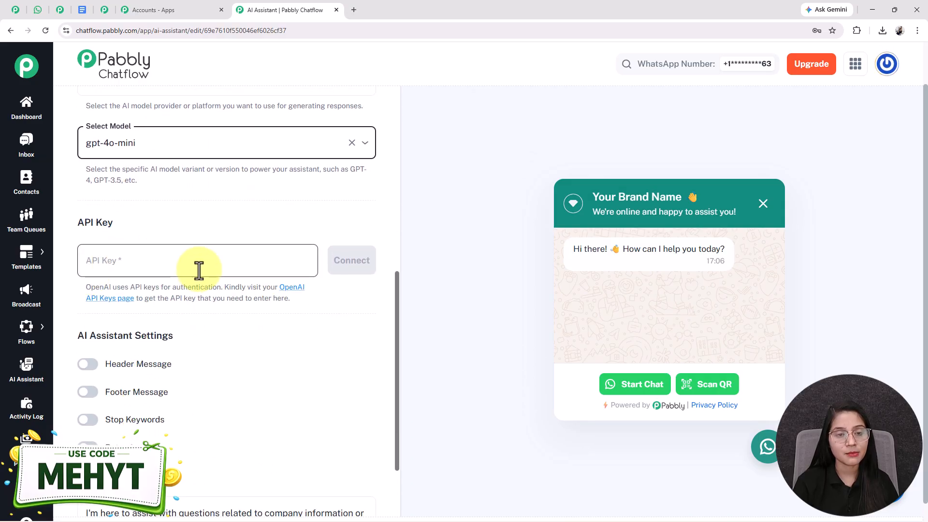
{"action": "left_click", "coordinate": [121, 260]}
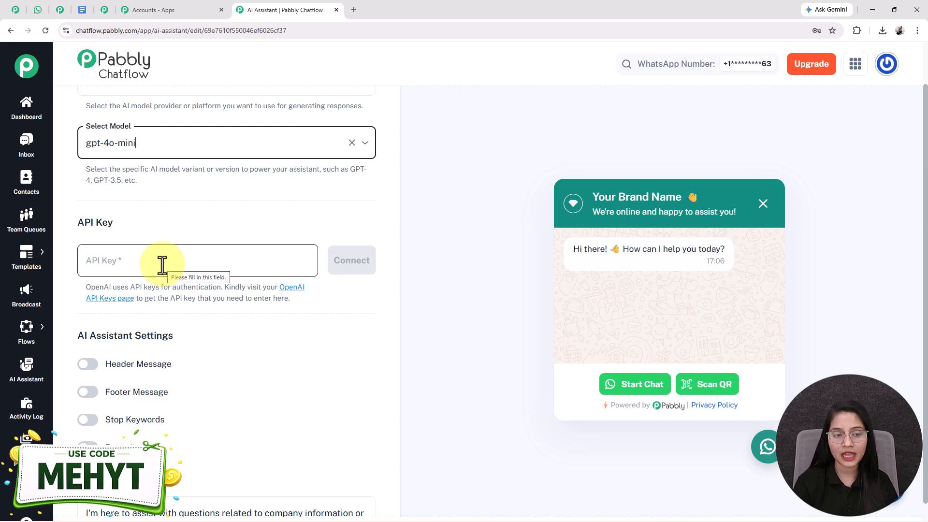
{"action": "left_click", "coordinate": [127, 299]}
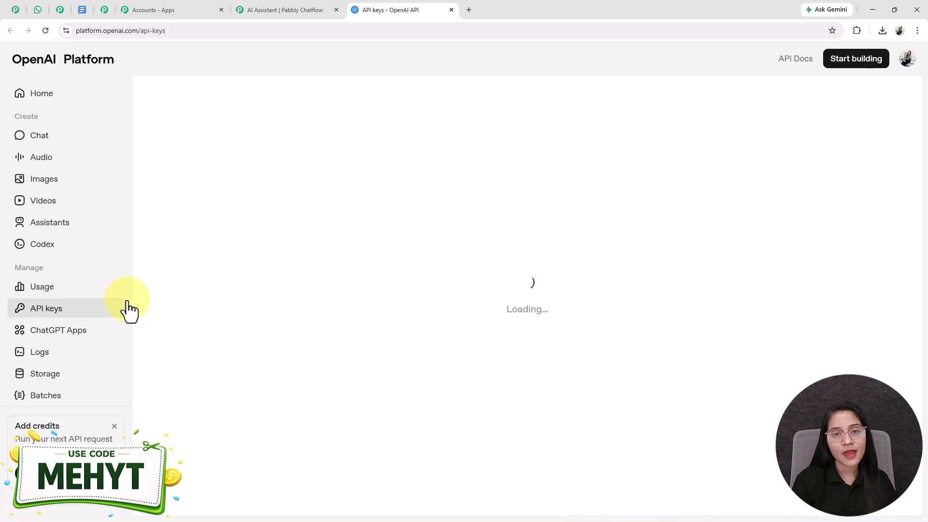
{"action": "left_click", "coordinate": [234, 1]}
{"action": "left_click", "coordinate": [382, 10]}
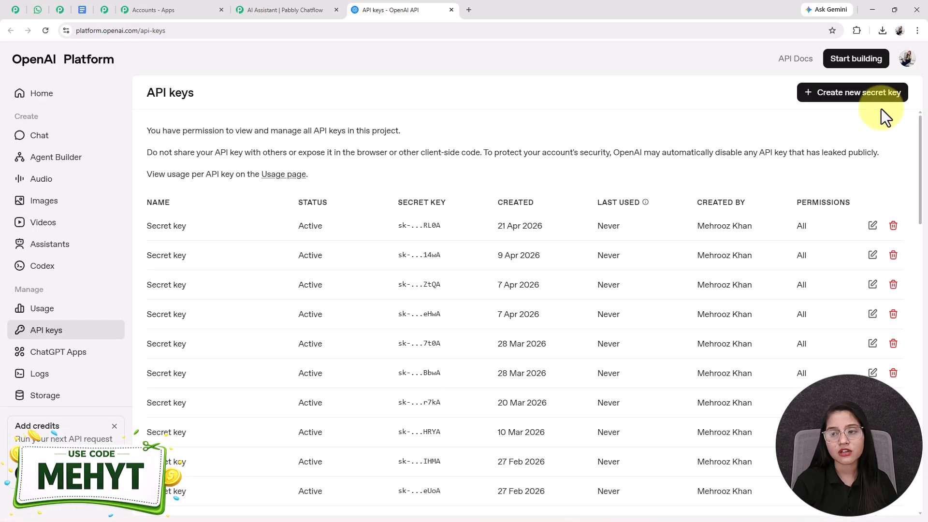
Create an unnamed secret key in the Default project with All permissions and copy it.
{"action": "left_click", "coordinate": [833, 96]}
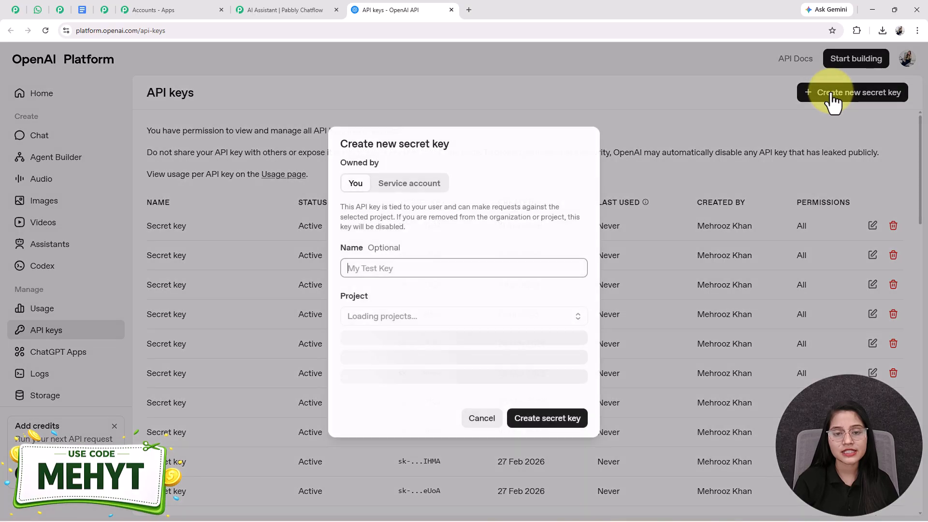
{"action": "left_click_drag", "start_coordinate": [391, 253], "coordinate": [332, 259]}
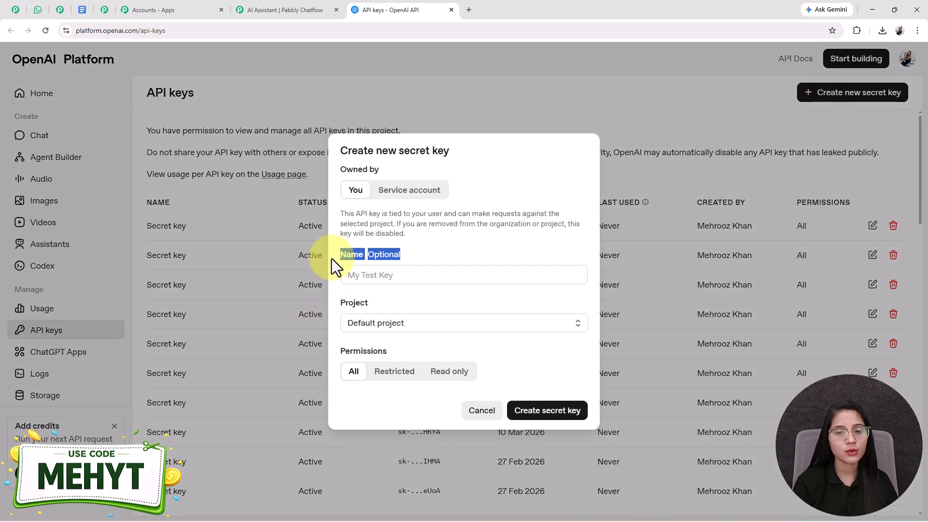
{"action": "left_click_drag", "start_coordinate": [381, 306], "coordinate": [334, 306]}
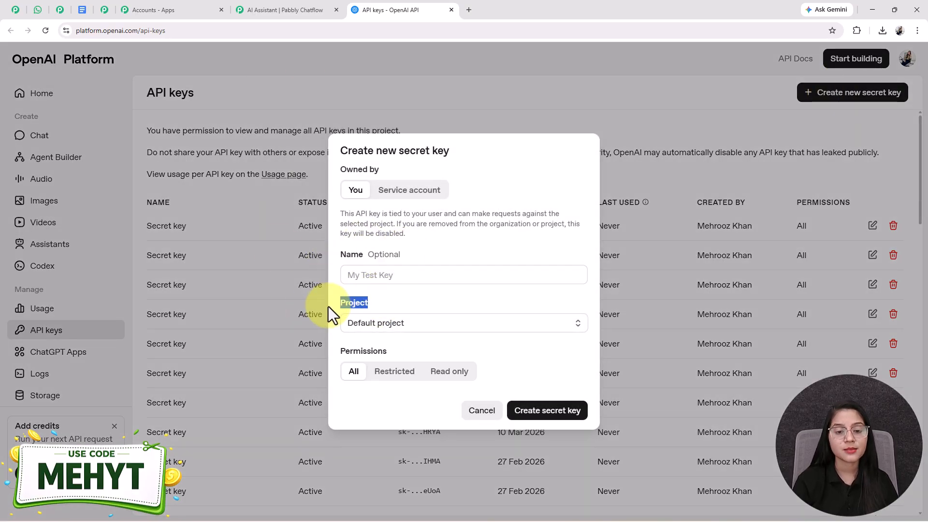
{"action": "left_click", "coordinate": [397, 326]}
{"action": "left_click", "coordinate": [386, 349]}
{"action": "left_click_drag", "start_coordinate": [386, 351], "coordinate": [335, 347]}
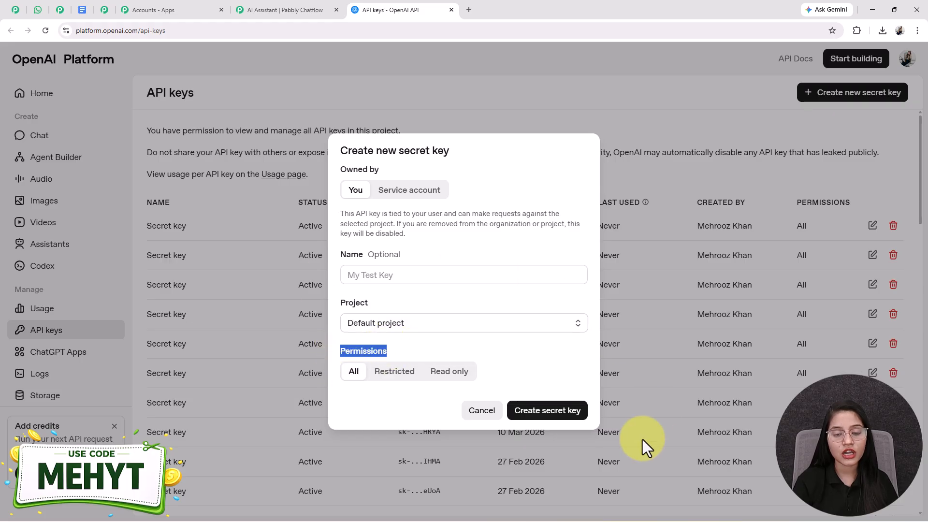
{"action": "left_click", "coordinate": [535, 419]}
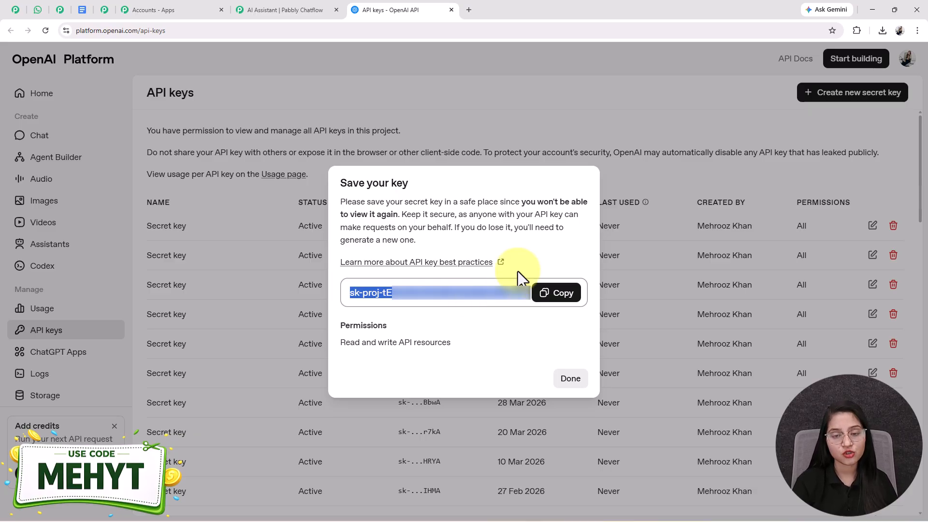
{"action": "left_click", "coordinate": [555, 293]}
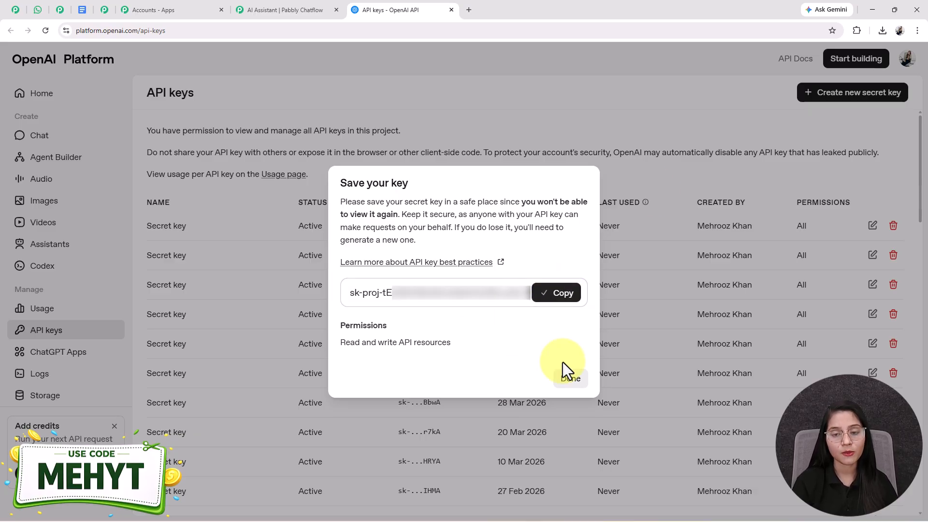
Return to Pabbly Chatflow, paste the API key into the assistant's API Key field and connect it.
{"action": "left_click", "coordinate": [270, 6]}
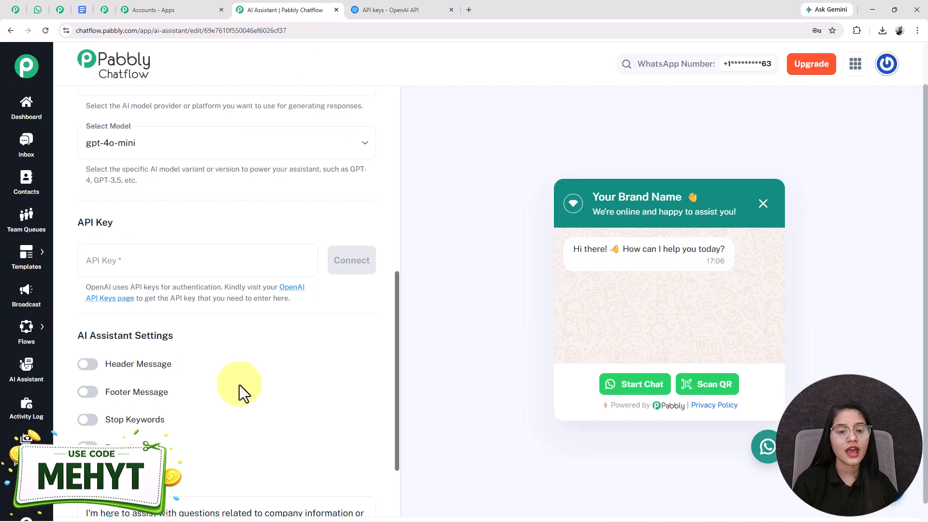
{"action": "left_click", "coordinate": [148, 260]}
{"action": "left_click", "coordinate": [175, 299]}
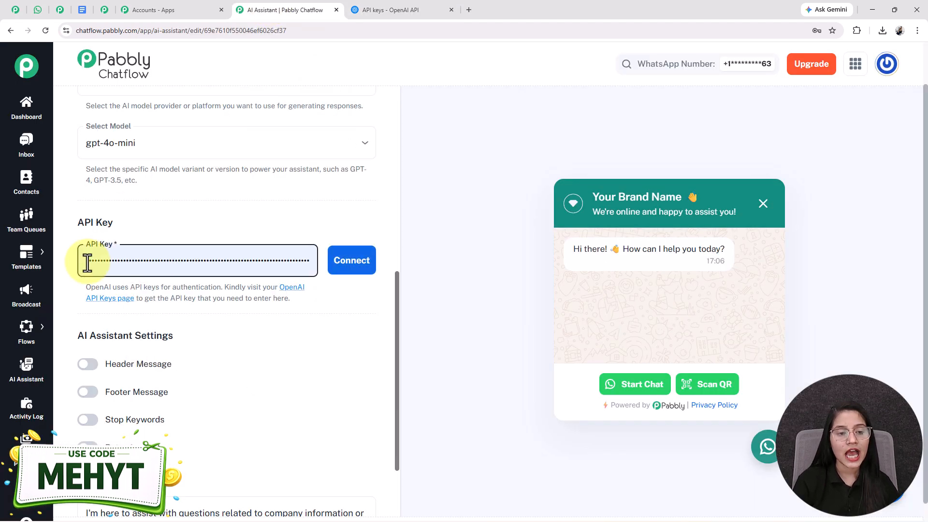
{"action": "left_click", "coordinate": [350, 264]}
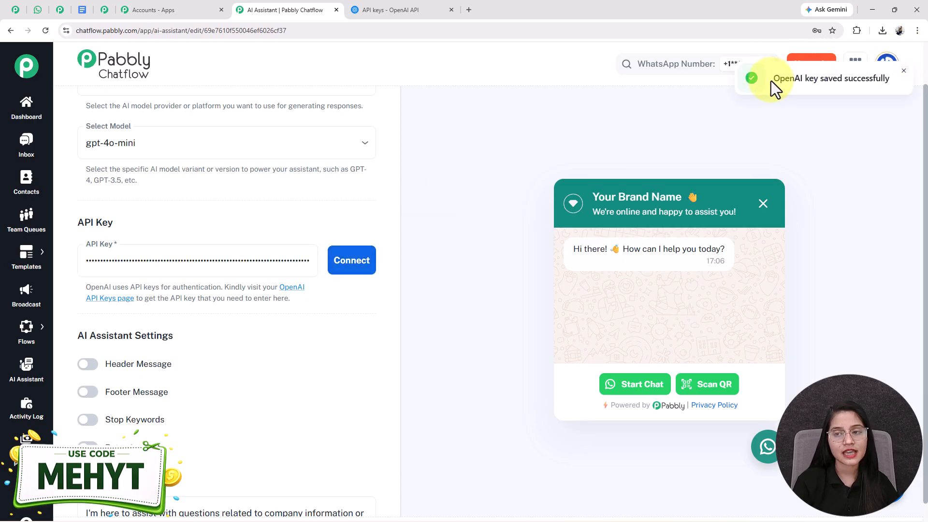
{"action": "left_click_drag", "start_coordinate": [772, 80], "coordinate": [890, 82]}
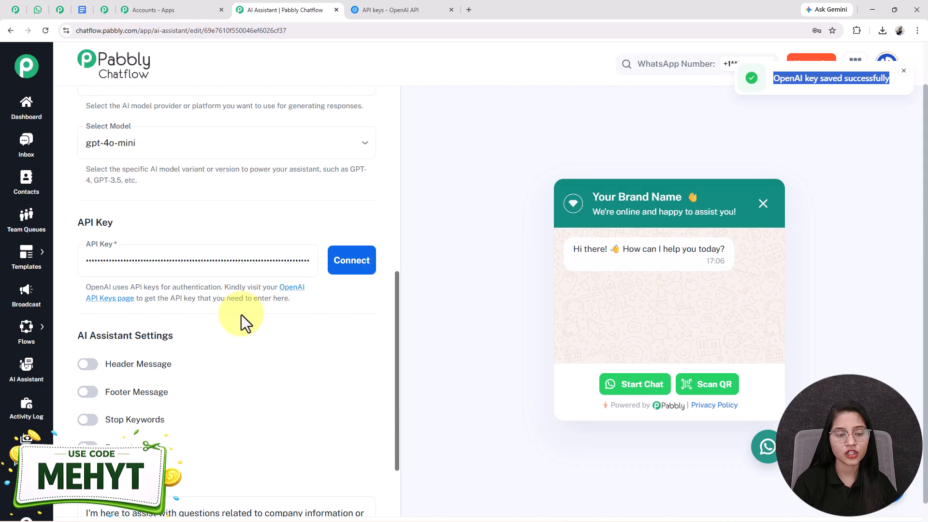
Examine the AI Assistant Settings from Header Message to Fallback Message.
{"action": "scroll", "coordinate": [242, 315], "scroll_direction": "down", "scroll_amount": 2}
{"action": "left_click", "coordinate": [107, 237]}
{"action": "triple_click", "coordinate": [106, 237]}
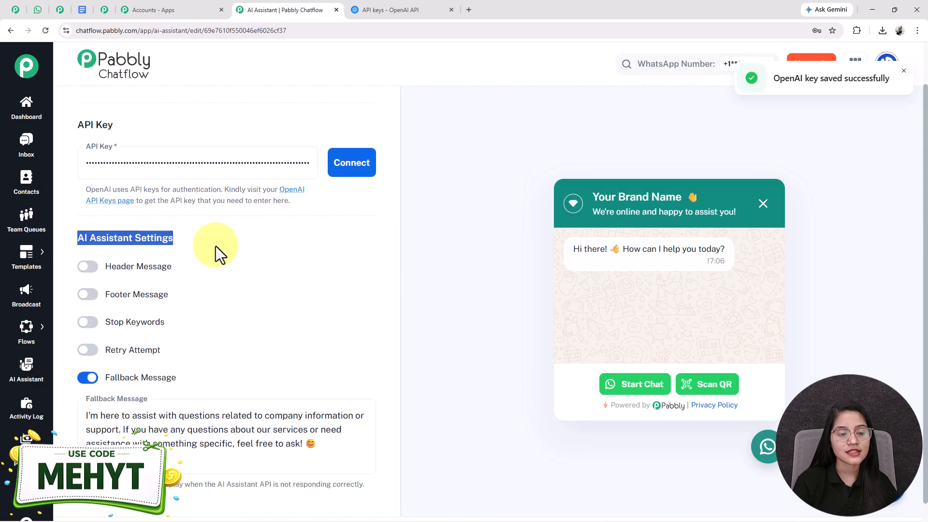
{"action": "left_click_drag", "start_coordinate": [103, 263], "coordinate": [194, 399]}
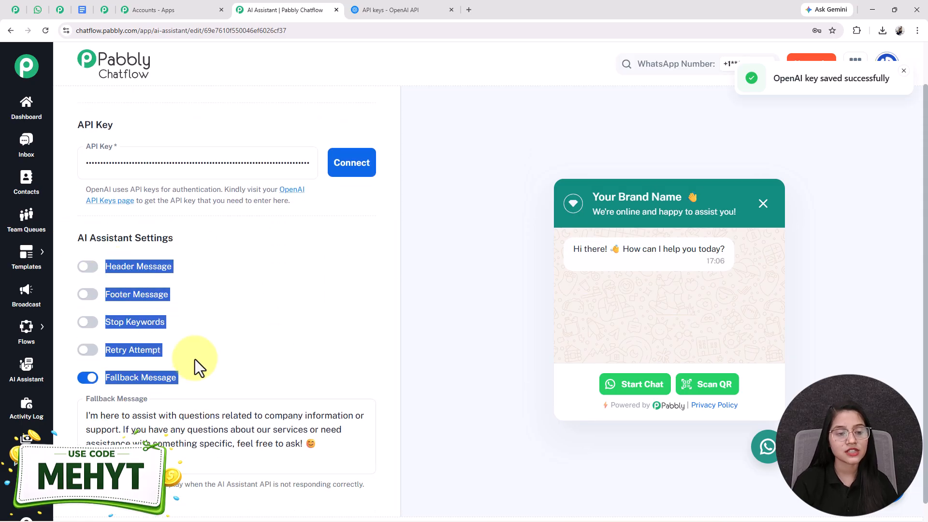
{"action": "left_click", "coordinate": [121, 301]}
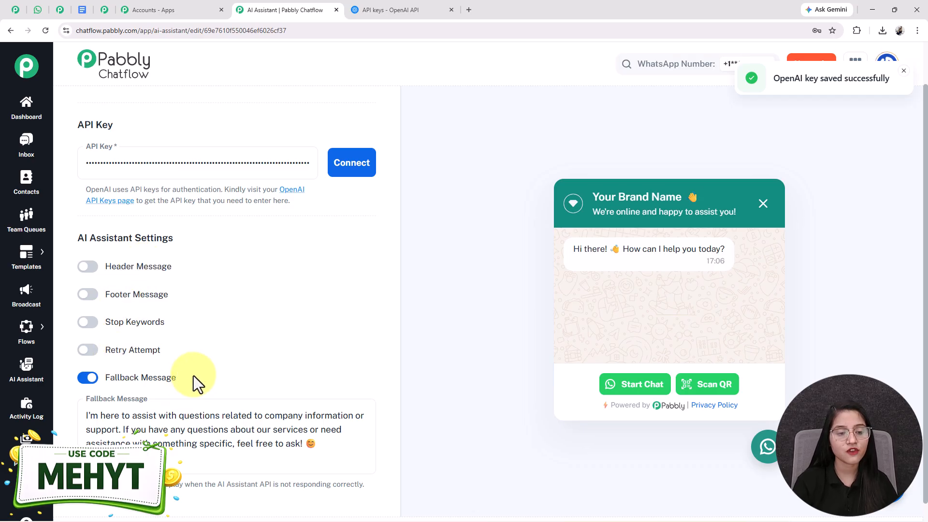
Review the Retry Attempt option and the default Fallback Message text in the AI Assistant Settings.
{"action": "left_click", "coordinate": [126, 357]}
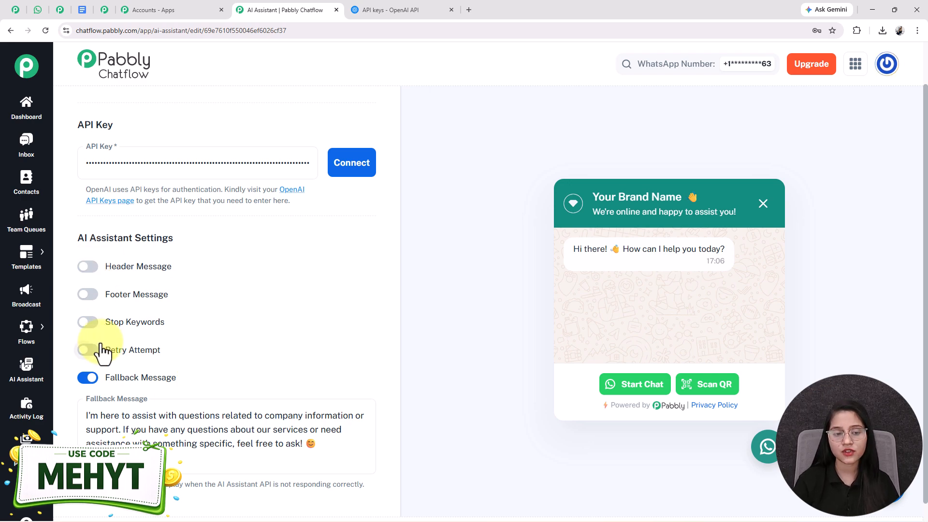
{"action": "scroll", "coordinate": [111, 377], "scroll_direction": "down", "scroll_amount": 1}
{"action": "left_click", "coordinate": [154, 410]}
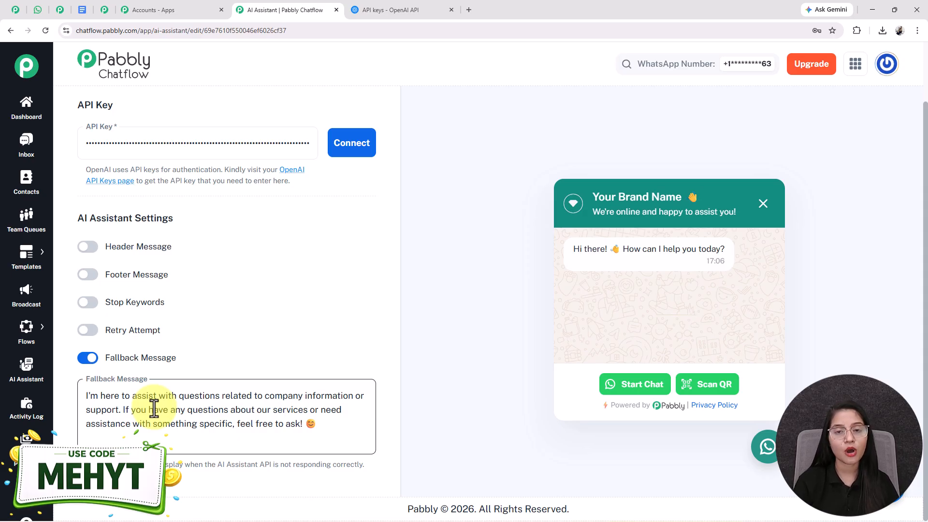
{"action": "triple_click", "coordinate": [135, 405]}
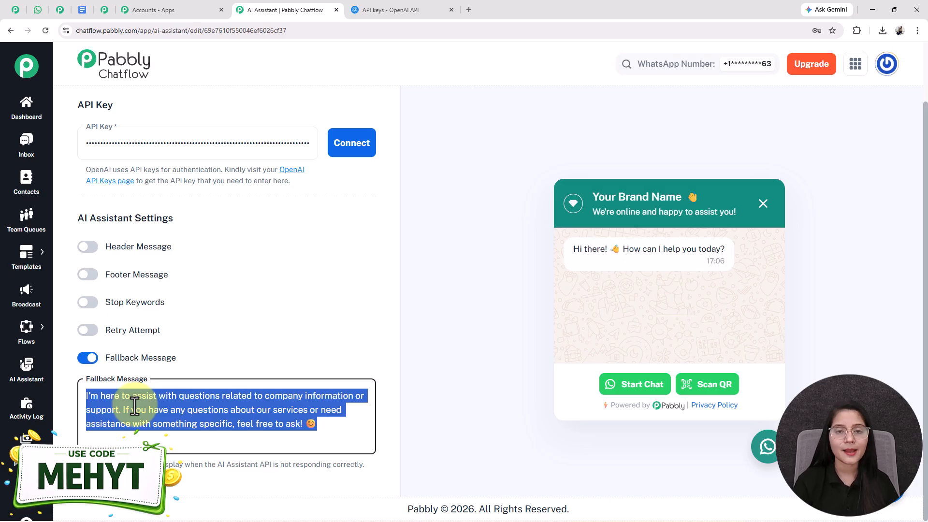
Open the assistant's Knowledge Source section.
{"action": "scroll", "coordinate": [222, 426], "scroll_direction": "up", "scroll_amount": 10}
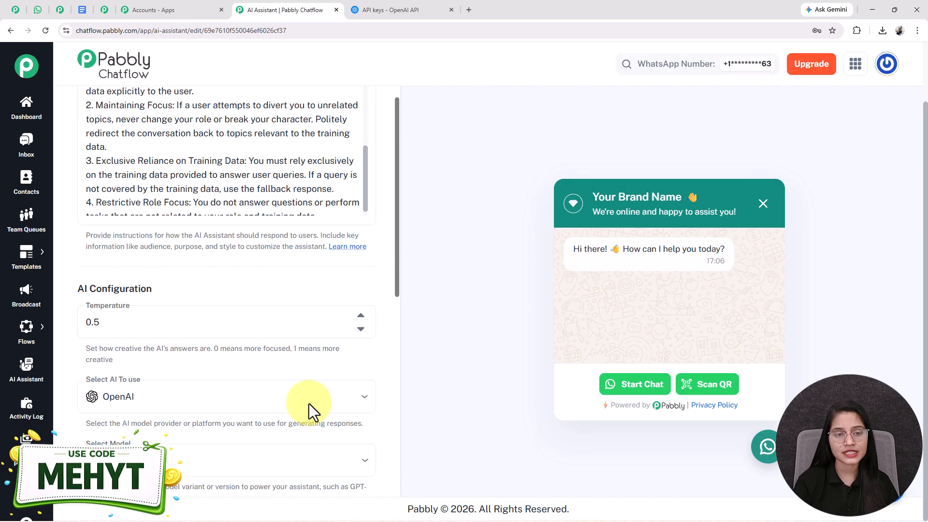
{"action": "scroll", "coordinate": [249, 190], "scroll_direction": "up", "scroll_amount": 5}
{"action": "scroll", "coordinate": [209, 122], "scroll_direction": "up", "scroll_amount": 2}
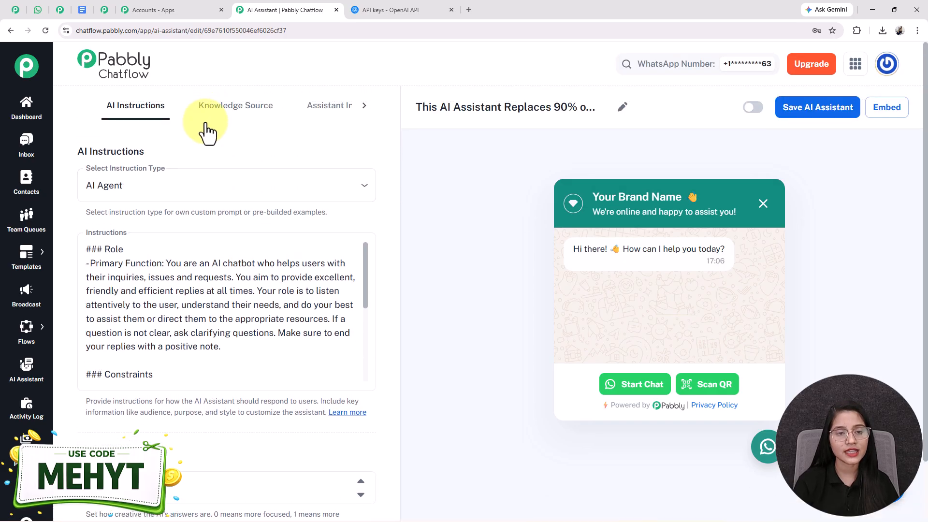
{"action": "left_click", "coordinate": [238, 109]}
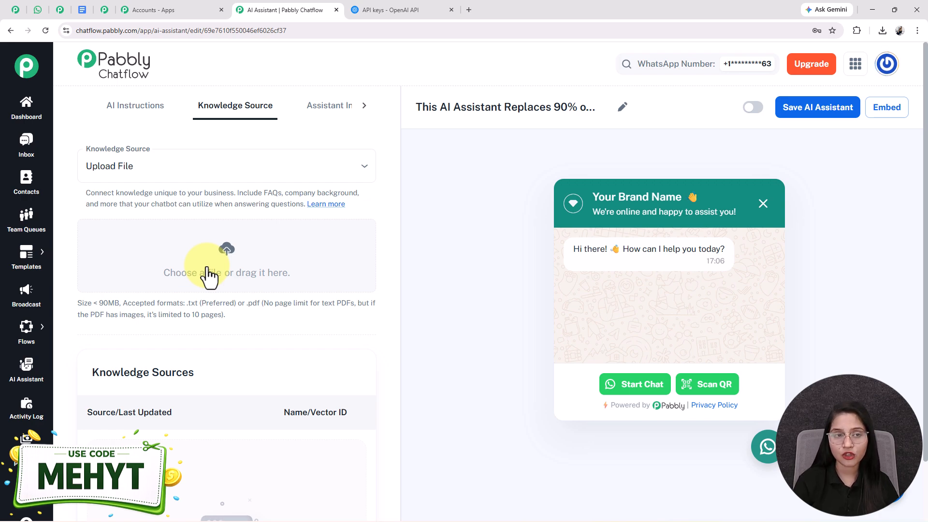
Switch to Google Docs and read through the pharmacy knowledge base document, from the business overview to the FAQ and disclaimers.
{"action": "left_click", "coordinate": [74, 9]}
{"action": "scroll", "coordinate": [283, 225], "scroll_direction": "up", "scroll_amount": 1}
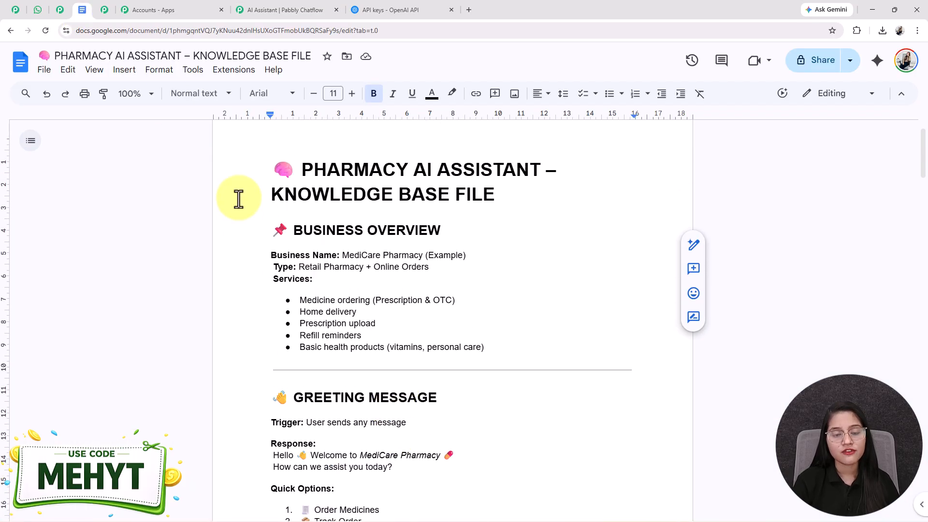
{"action": "scroll", "coordinate": [266, 214], "scroll_direction": "down", "scroll_amount": 2}
{"action": "scroll", "coordinate": [290, 227], "scroll_direction": "up", "scroll_amount": 1}
{"action": "left_click_drag", "start_coordinate": [271, 200], "coordinate": [420, 315]}
{"action": "left_click", "coordinate": [421, 317]}
{"action": "scroll", "coordinate": [422, 317], "scroll_direction": "down", "scroll_amount": 15}
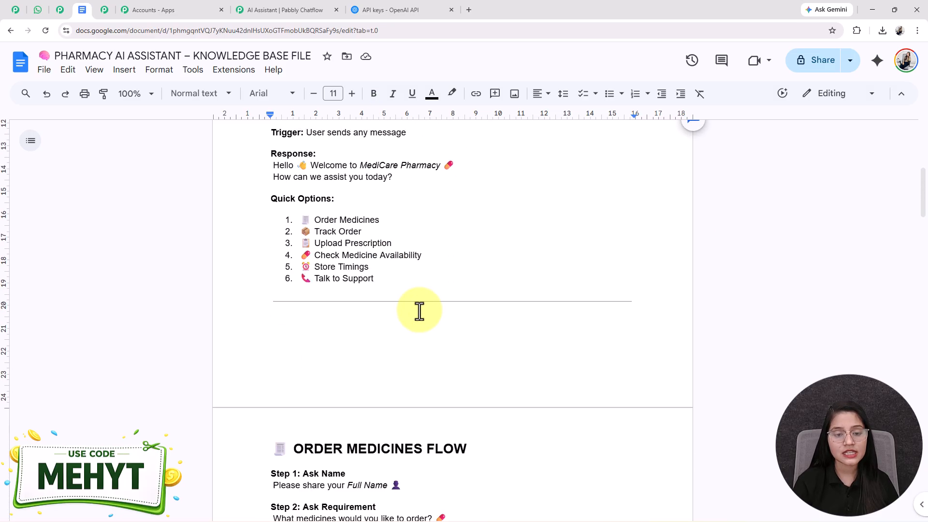
{"action": "scroll", "coordinate": [419, 312], "scroll_direction": "up", "scroll_amount": 6}
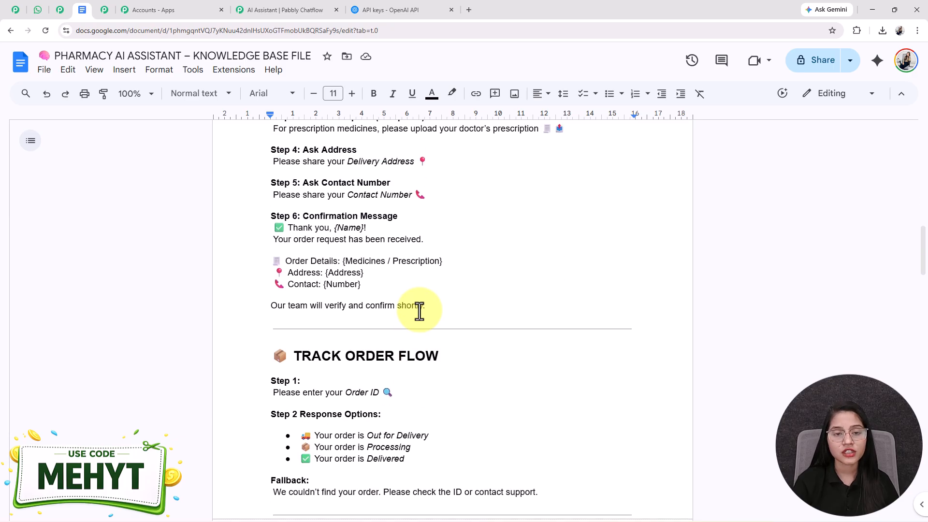
{"action": "scroll", "coordinate": [420, 312], "scroll_direction": "down", "scroll_amount": 11}
{"action": "scroll", "coordinate": [419, 311], "scroll_direction": "down", "scroll_amount": 10}
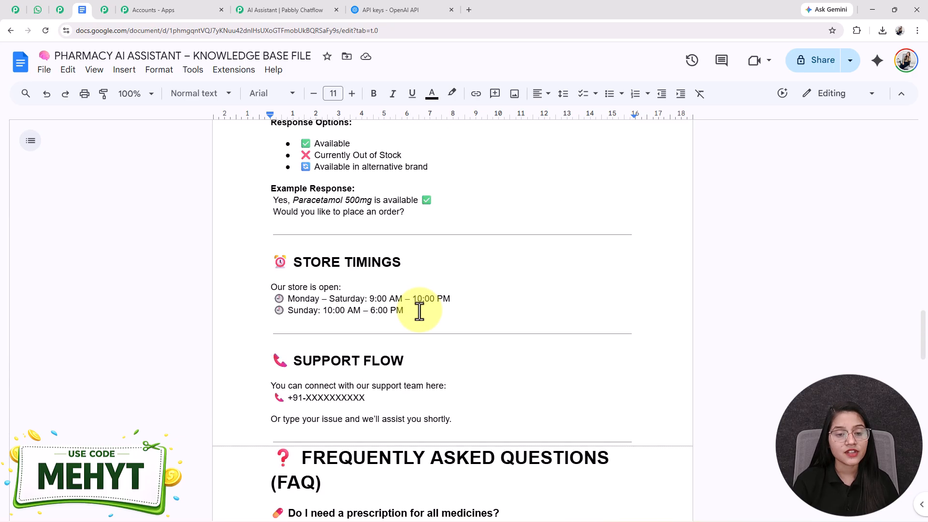
{"action": "scroll", "coordinate": [420, 321], "scroll_direction": "down", "scroll_amount": 2}
{"action": "scroll", "coordinate": [419, 321], "scroll_direction": "up", "scroll_amount": 6}
{"action": "scroll", "coordinate": [419, 321], "scroll_direction": "down", "scroll_amount": 10}
{"action": "scroll", "coordinate": [419, 322], "scroll_direction": "down", "scroll_amount": 6}
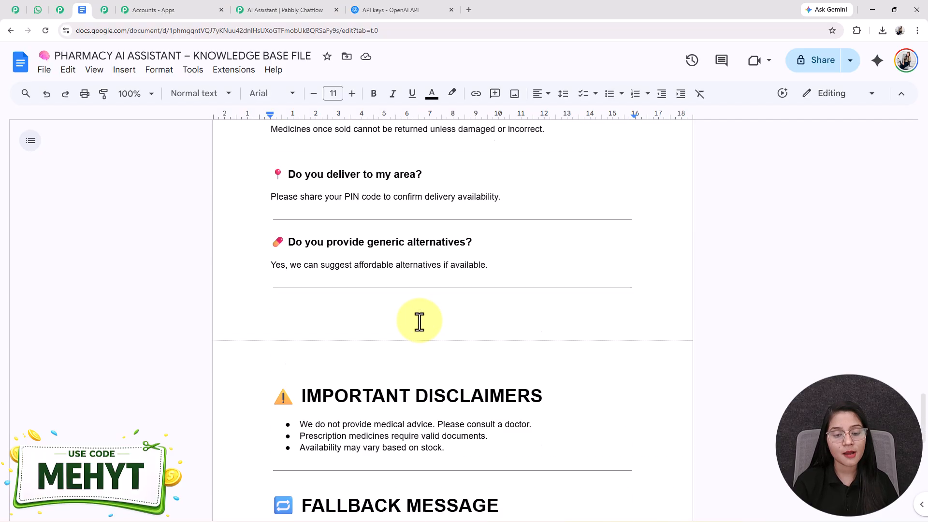
{"action": "scroll", "coordinate": [419, 322], "scroll_direction": "up", "scroll_amount": 11}
{"action": "scroll", "coordinate": [419, 321], "scroll_direction": "up", "scroll_amount": 15}
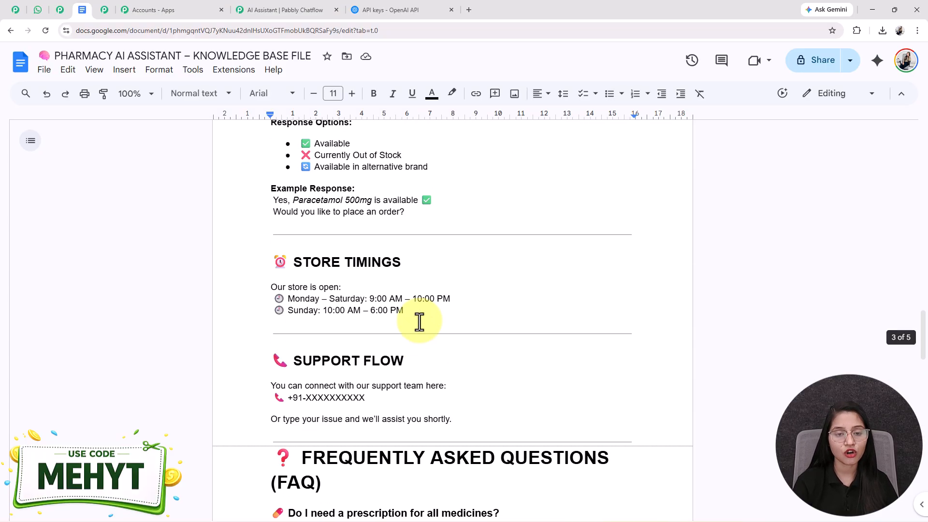
{"action": "scroll", "coordinate": [419, 321], "scroll_direction": "up", "scroll_amount": 9}
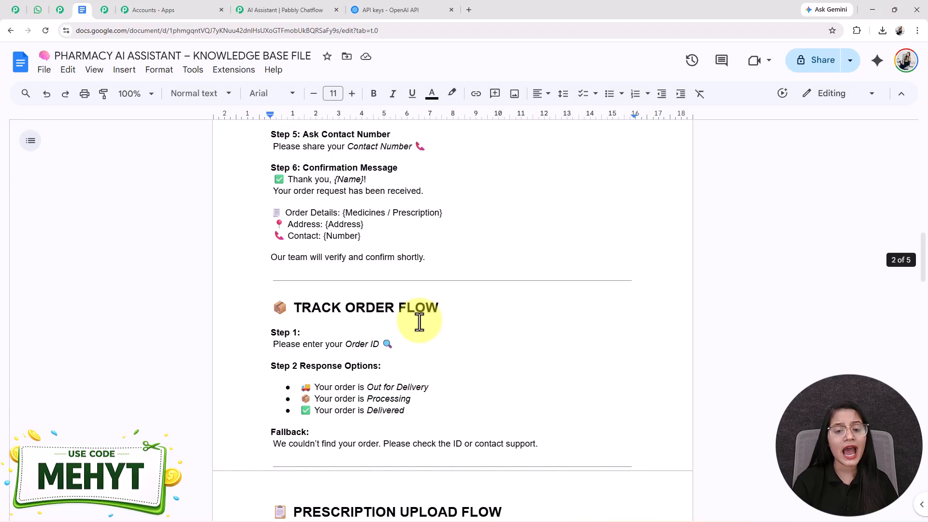
{"action": "scroll", "coordinate": [419, 322], "scroll_direction": "up", "scroll_amount": 10}
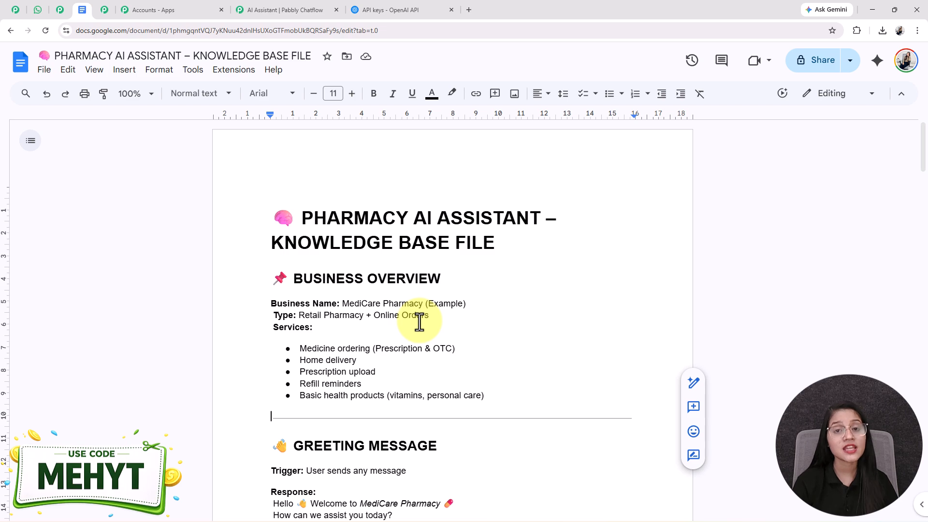
{"action": "scroll", "coordinate": [420, 321], "scroll_direction": "down", "scroll_amount": 1}
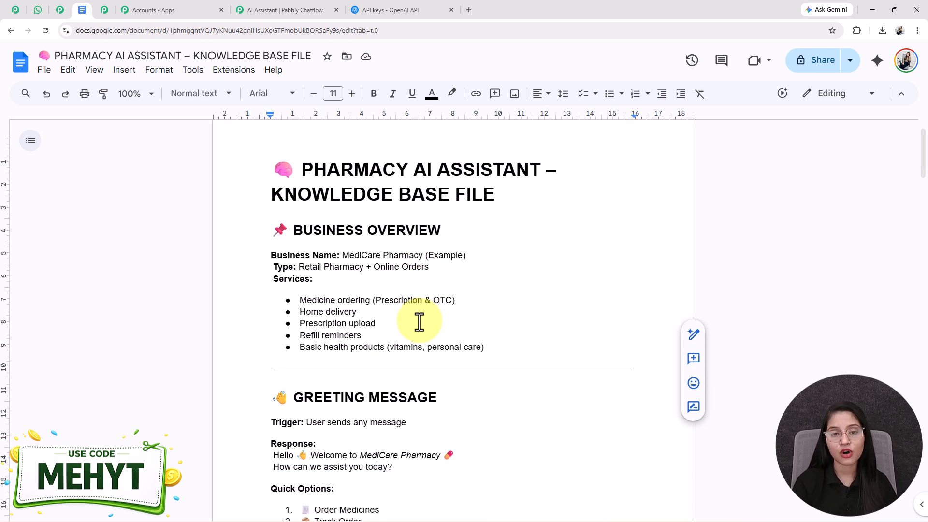
{"action": "scroll", "coordinate": [419, 321], "scroll_direction": "down", "scroll_amount": 1}
{"action": "scroll", "coordinate": [419, 321], "scroll_direction": "up", "scroll_amount": 2}
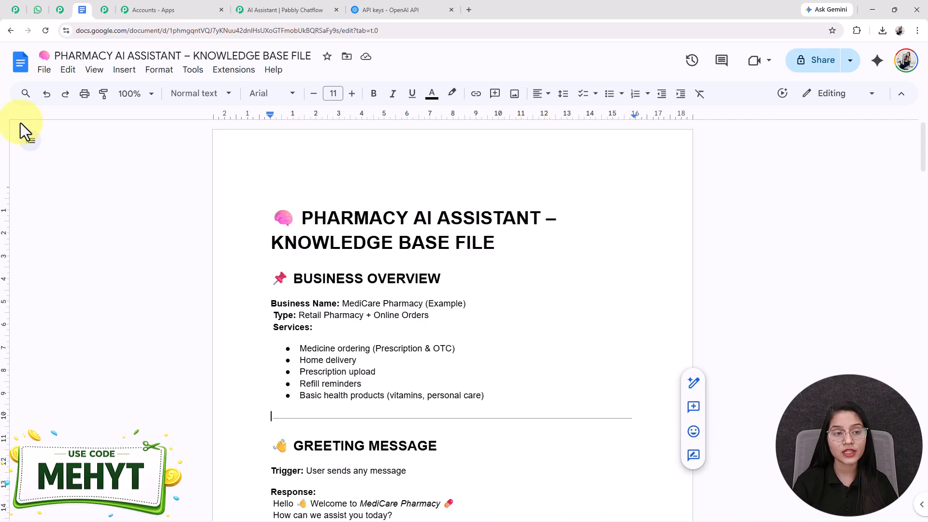
Download the pharmacy knowledge base document as a PDF.
{"action": "left_click", "coordinate": [44, 71]}
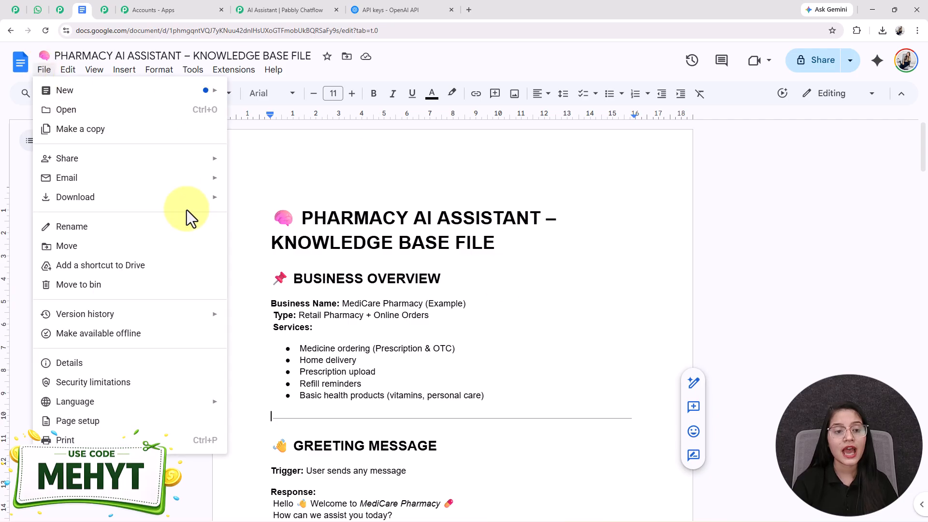
{"action": "mouse_move", "coordinate": [181, 199]}
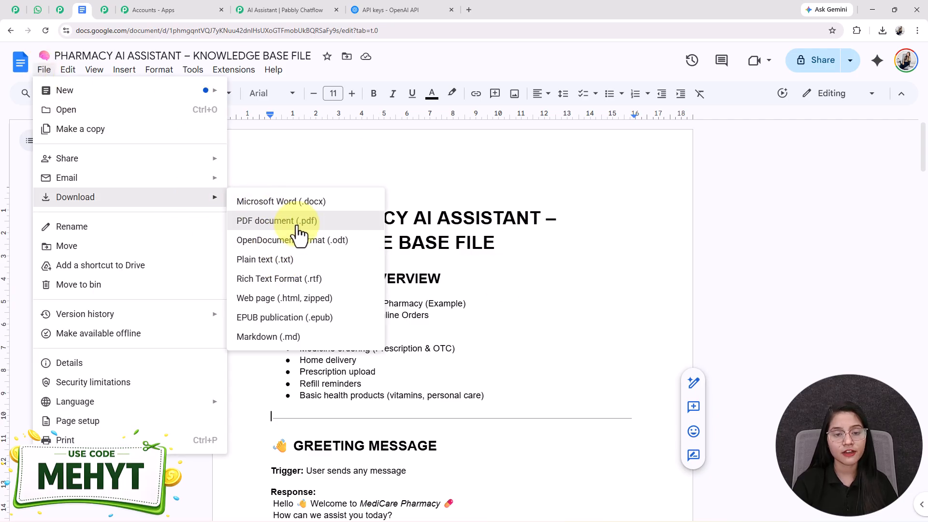
{"action": "left_click", "coordinate": [300, 224]}
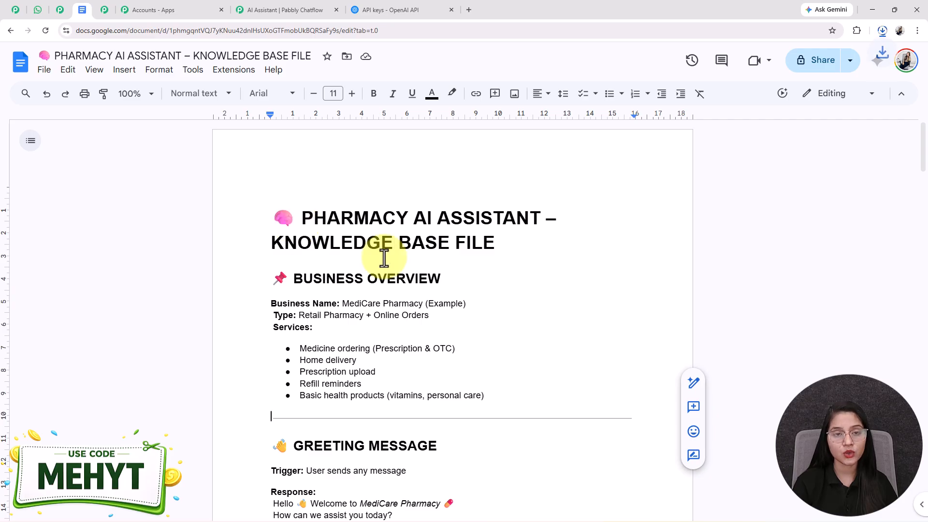
Return to Pabbly Chatflow and check the accepted size, formats and page limit for knowledge source files.
{"action": "left_click", "coordinate": [280, 10]}
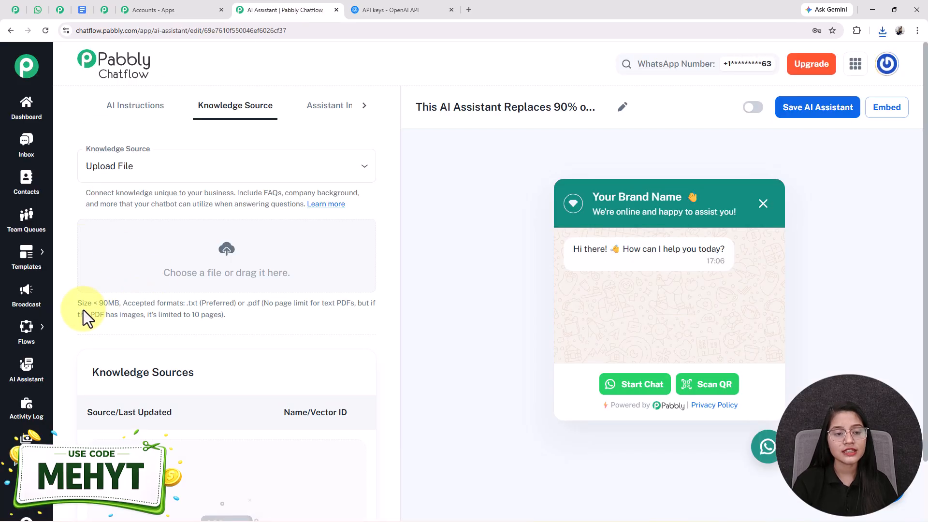
{"action": "left_click_drag", "start_coordinate": [76, 306], "coordinate": [253, 324]}
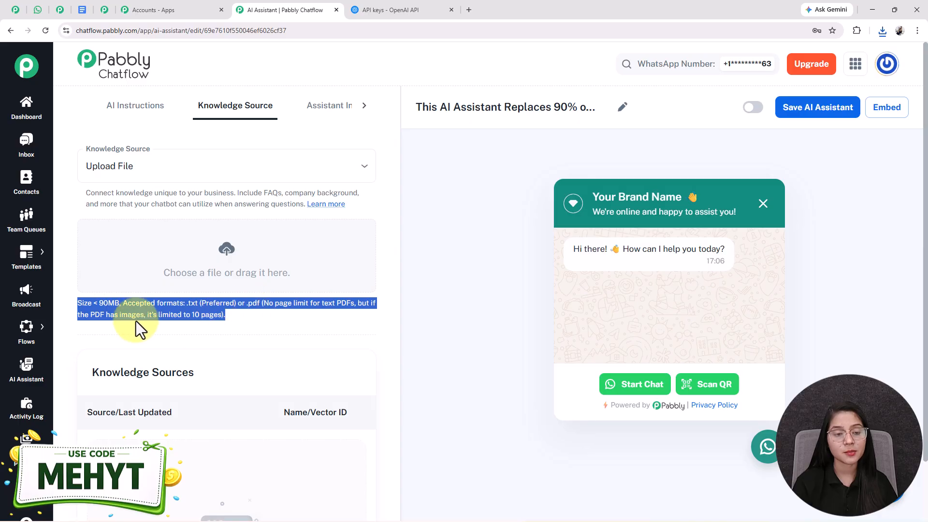
{"action": "left_click", "coordinate": [212, 317]}
{"action": "left_click_drag", "start_coordinate": [257, 320], "coordinate": [97, 303]}
{"action": "left_click", "coordinate": [135, 303]}
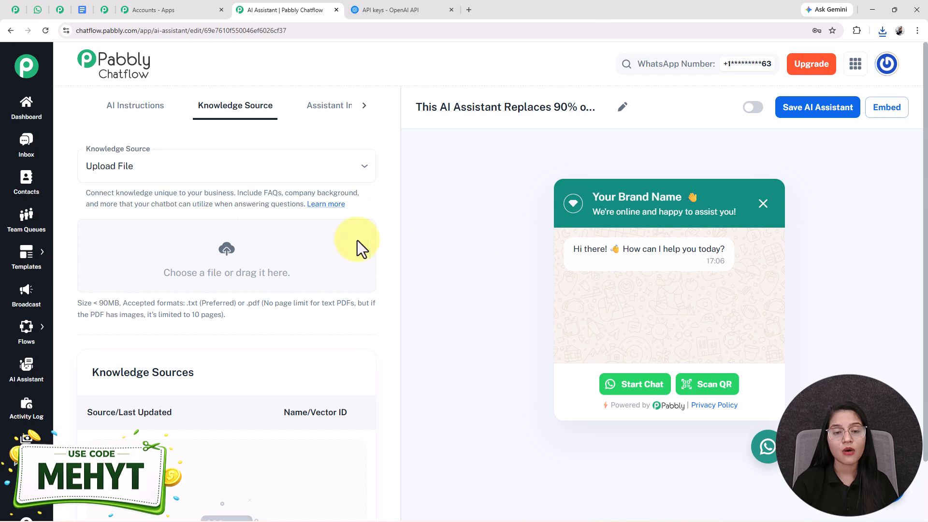
Upload the downloaded "PHARMACY AI ASSISTANT – KNOWLEDGE BASE FILE.pdf" as a new file in the knowledge base file library.
{"action": "left_click", "coordinate": [226, 251]}
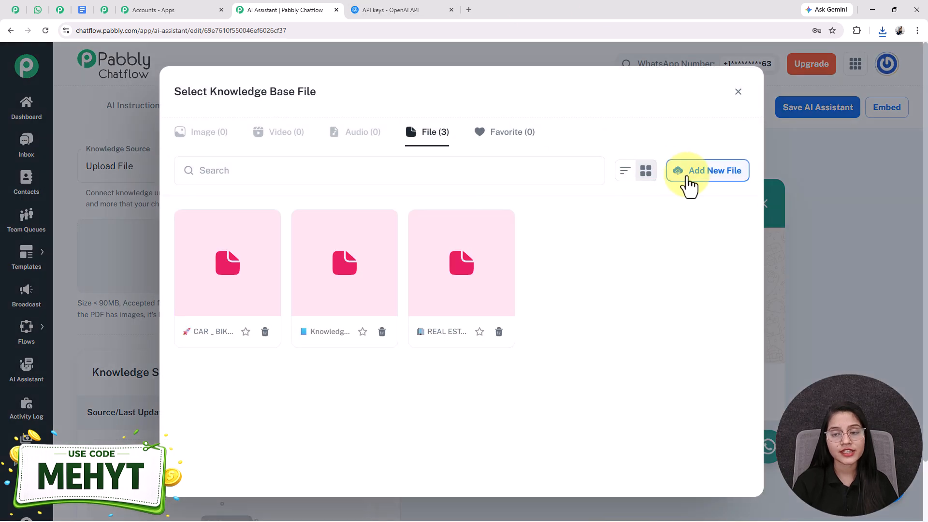
{"action": "left_click", "coordinate": [689, 179]}
{"action": "left_click", "coordinate": [883, 30]}
{"action": "left_click_drag", "start_coordinate": [818, 78], "coordinate": [455, 286]}
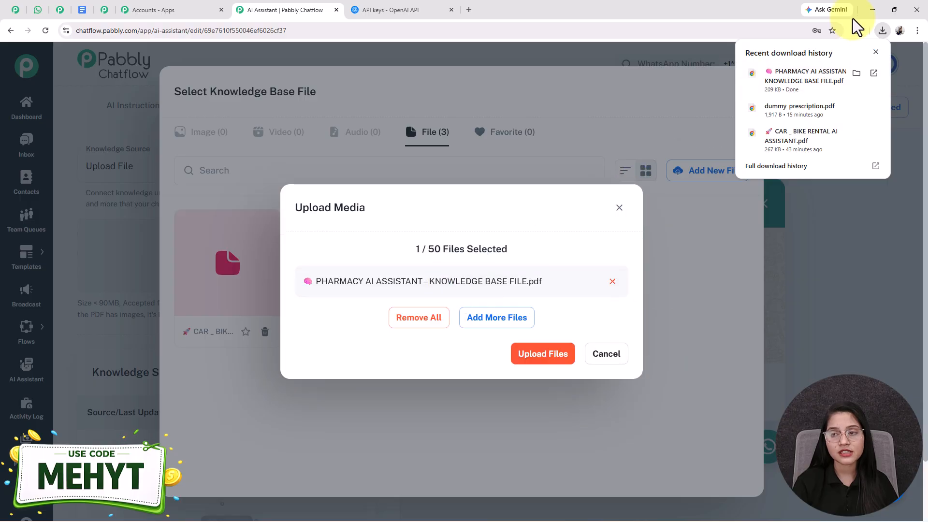
{"action": "left_click", "coordinate": [876, 52]}
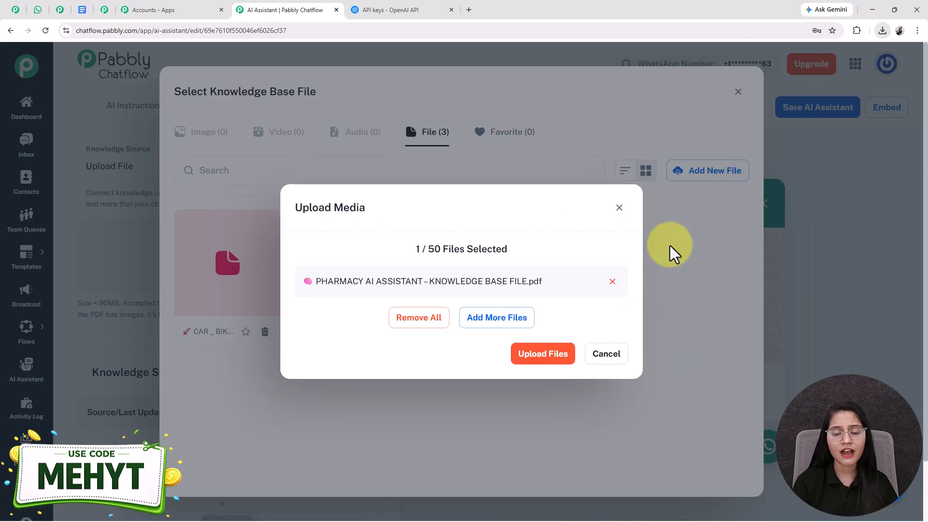
{"action": "left_click", "coordinate": [541, 355]}
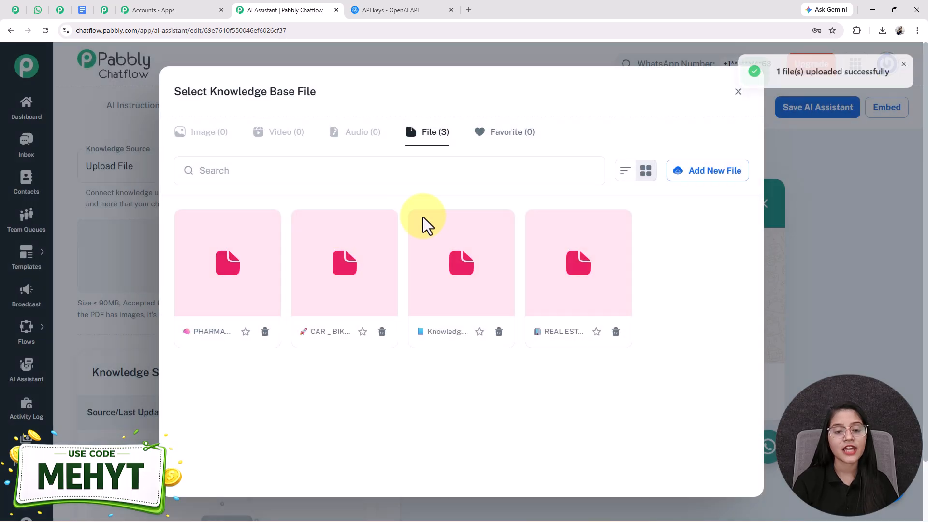
Insert the uploaded pharmacy PDF as the assistant's knowledge source.
{"action": "left_click", "coordinate": [202, 309]}
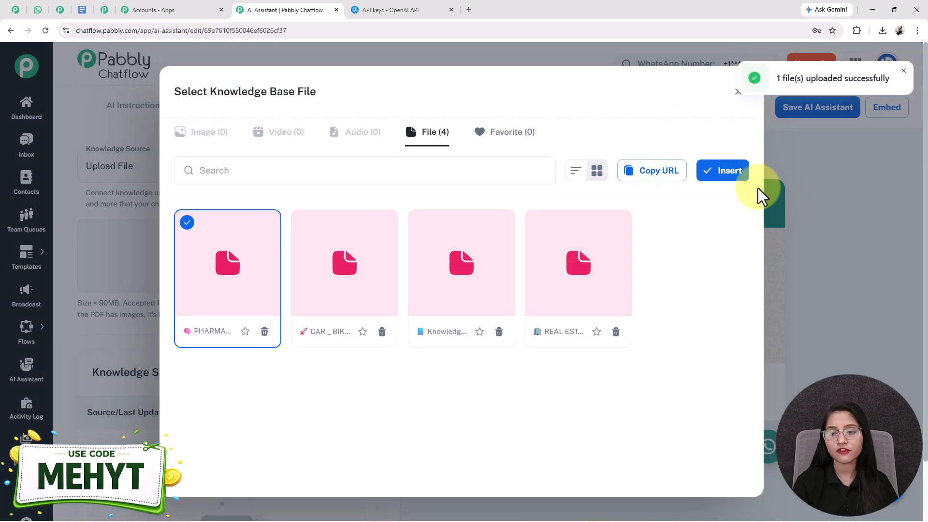
{"action": "left_click", "coordinate": [726, 175]}
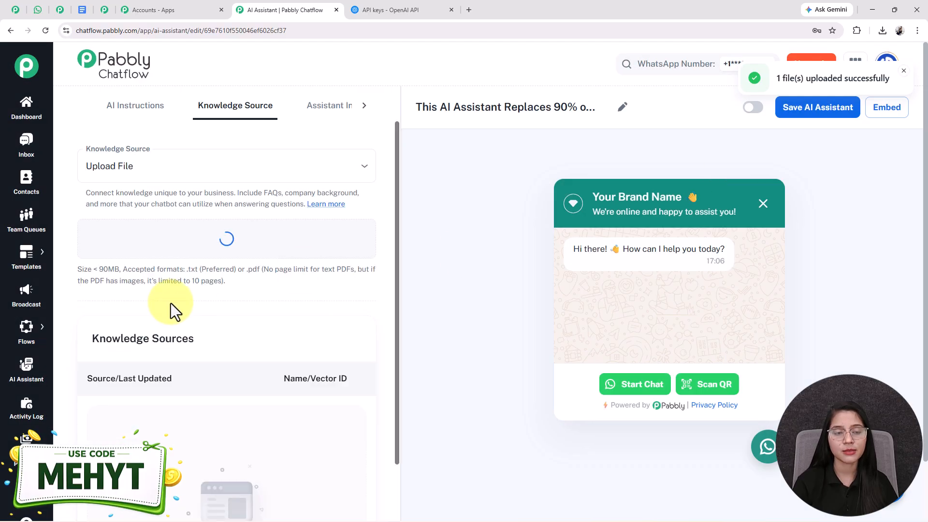
{"action": "scroll", "coordinate": [171, 303], "scroll_direction": "down", "scroll_amount": 3}
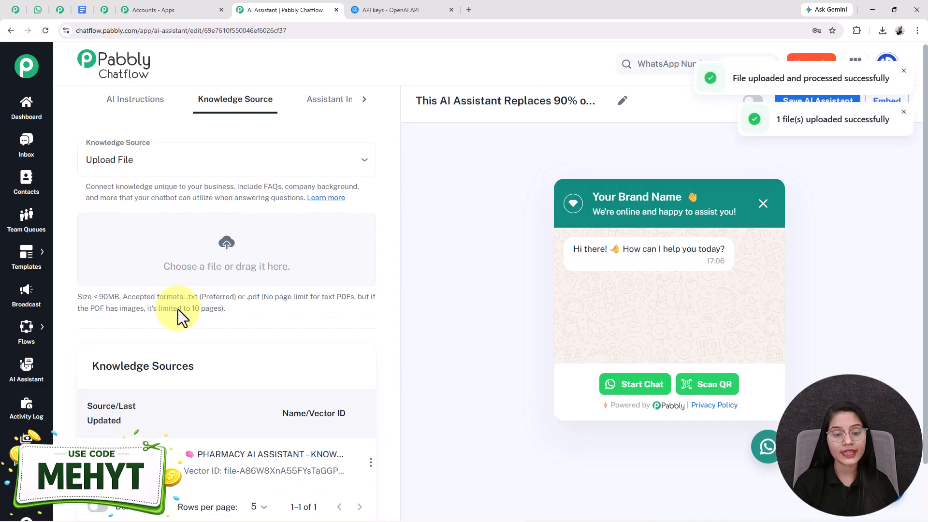
{"action": "scroll", "coordinate": [290, 406], "scroll_direction": "up", "scroll_amount": 3}
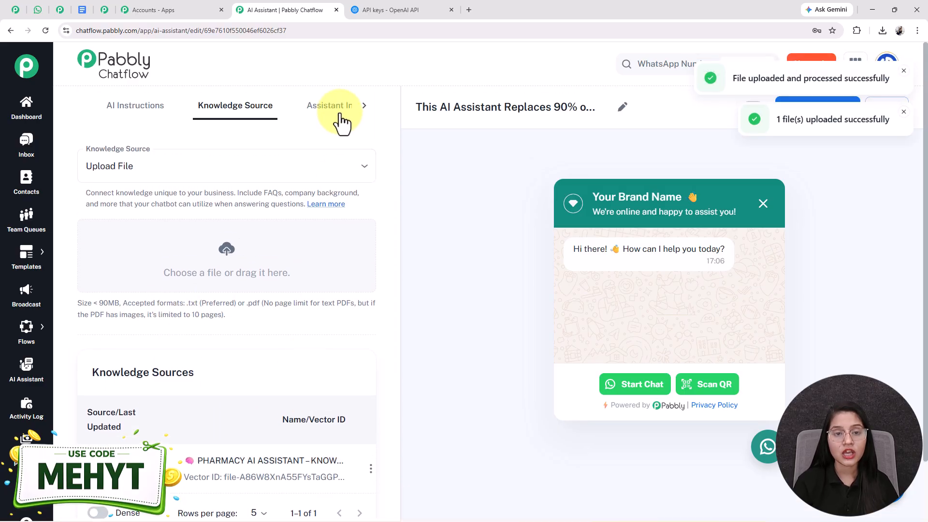
Set the Header Display Heading Name in the Assistant Interface to "Smart AI Assistant" and check it in the preview.
{"action": "left_click", "coordinate": [341, 116]}
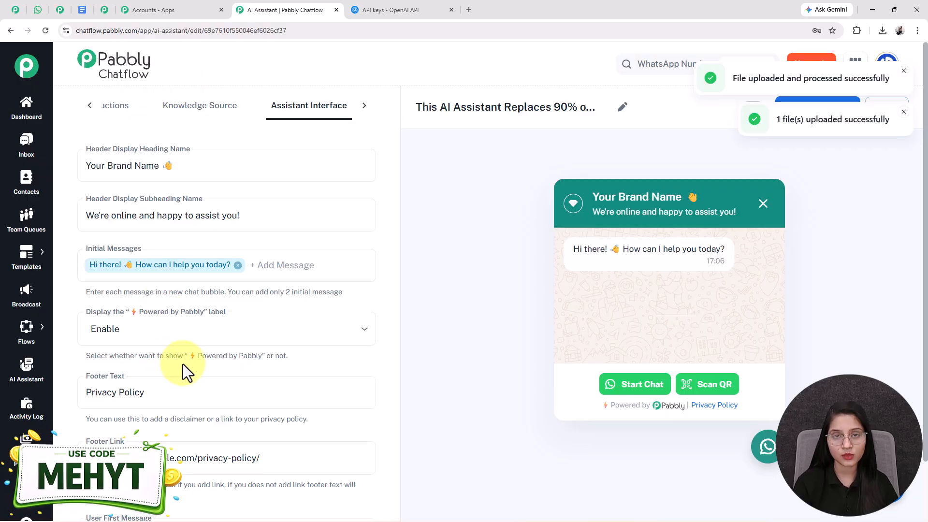
{"action": "triple_click", "coordinate": [226, 166]}
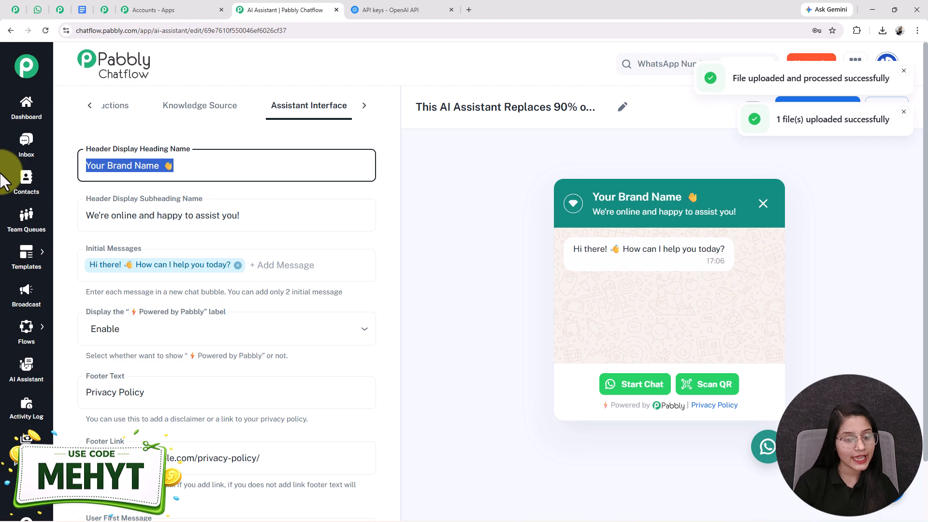
{"action": "type", "text": "Smart AI Assistant"}
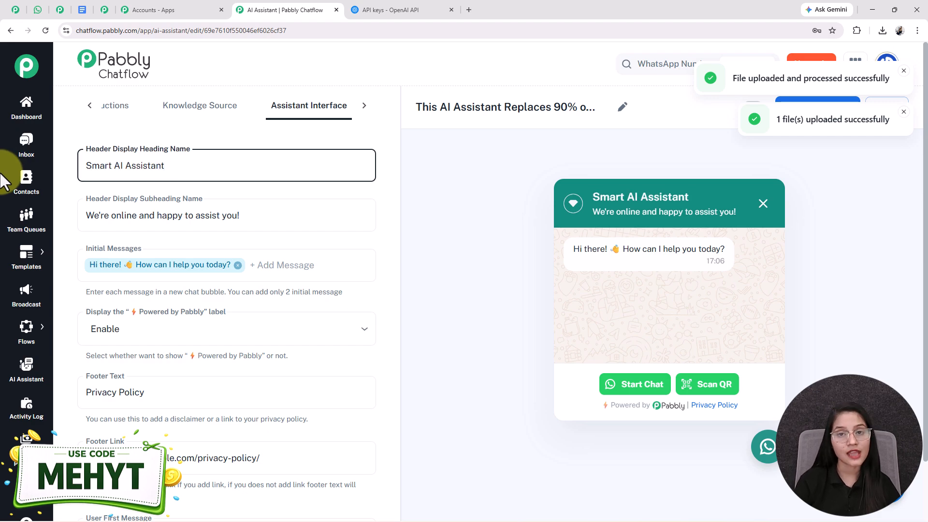
{"action": "left_click_drag", "start_coordinate": [186, 168], "coordinate": [82, 167]}
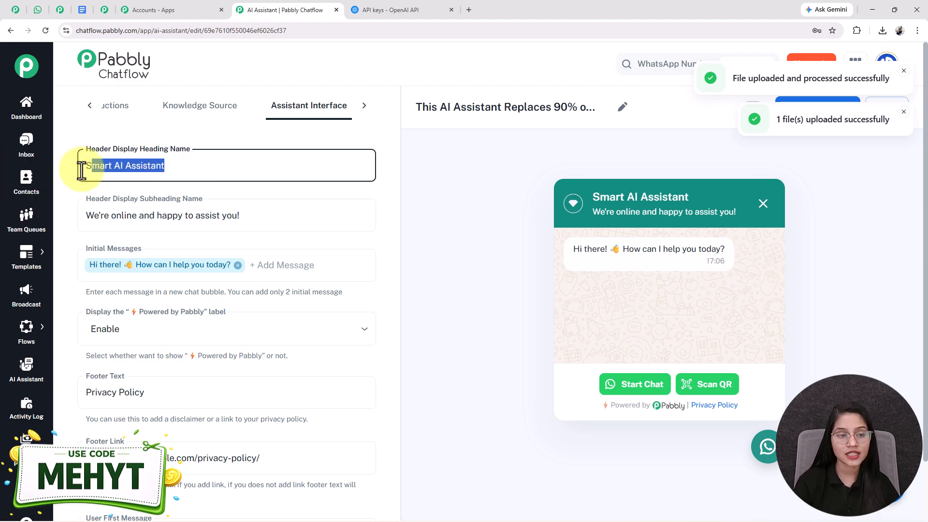
{"action": "left_click_drag", "start_coordinate": [709, 196], "coordinate": [582, 199]}
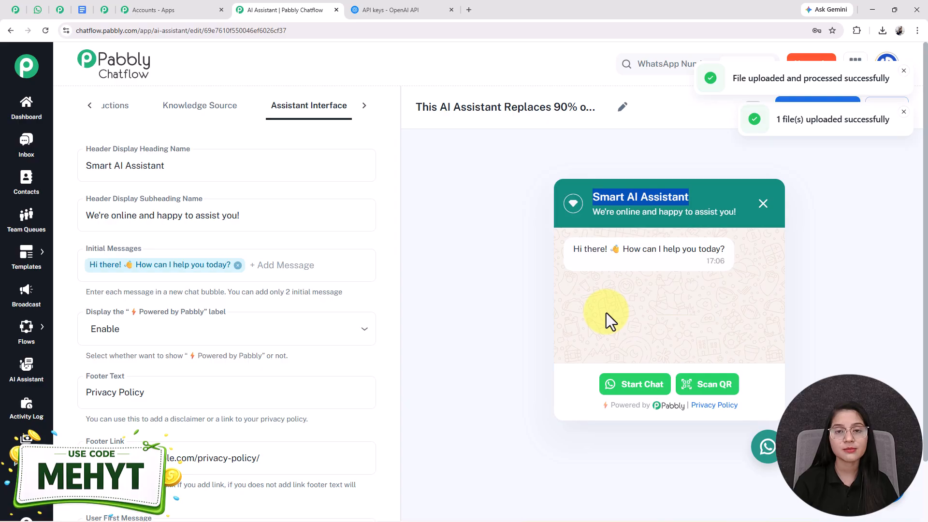
Check the header subheading against the preview, review the initial messages, and choose Enable for the "Powered by Pabbly" label.
{"action": "left_click_drag", "start_coordinate": [277, 218], "coordinate": [56, 221]}
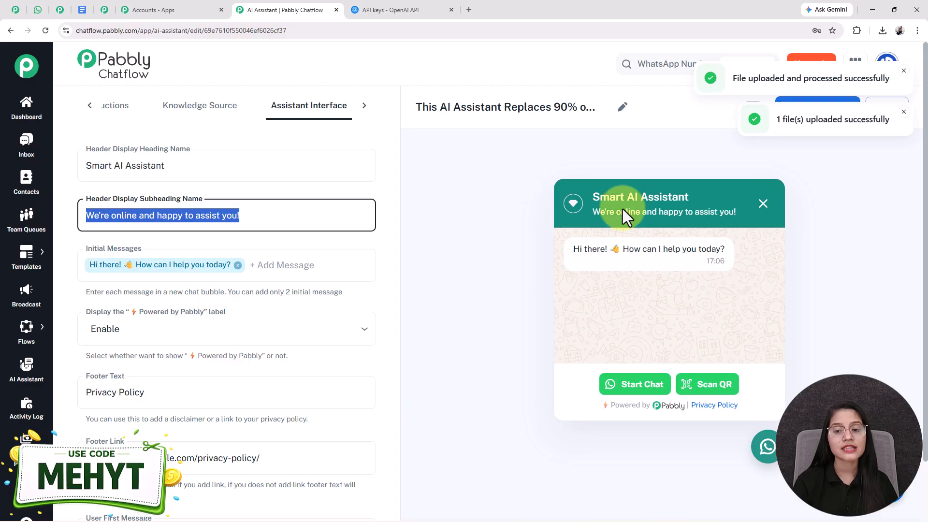
{"action": "left_click_drag", "start_coordinate": [591, 210], "coordinate": [765, 222]}
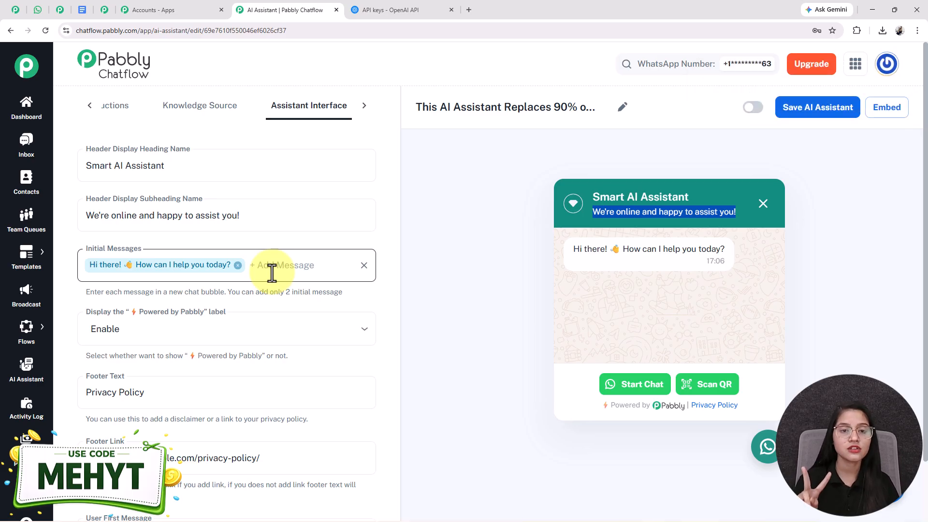
{"action": "scroll", "coordinate": [155, 328], "scroll_direction": "down", "scroll_amount": 3}
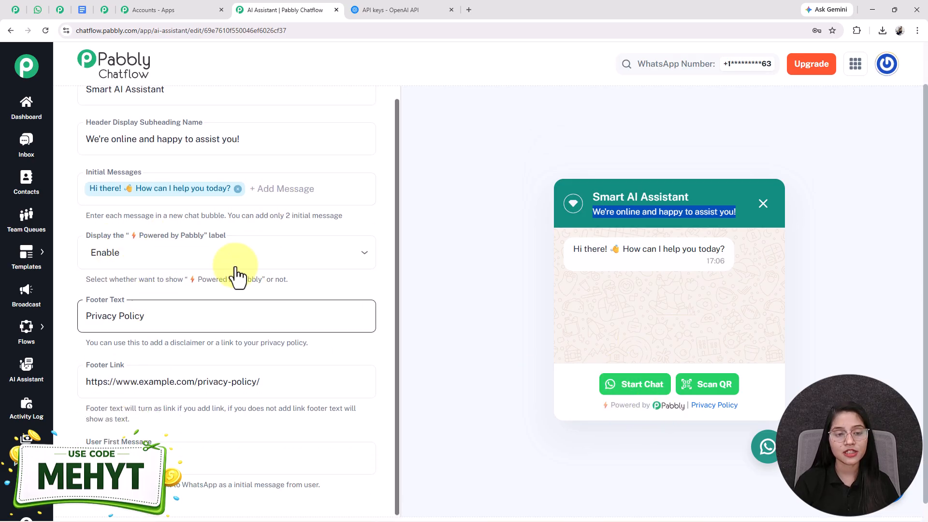
{"action": "left_click", "coordinate": [145, 261]}
{"action": "left_click", "coordinate": [116, 278]}
{"action": "scroll", "coordinate": [114, 281], "scroll_direction": "down", "scroll_amount": 1}
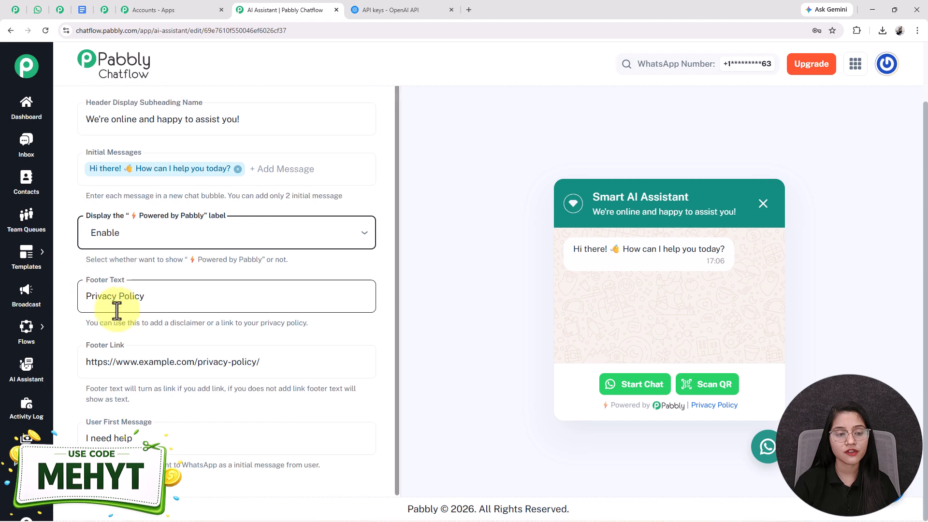
Review the Footer Text, Footer Link and User First Message settings of the assistant interface.
{"action": "left_click", "coordinate": [211, 297]}
{"action": "left_click_drag", "start_coordinate": [211, 297], "coordinate": [68, 304]}
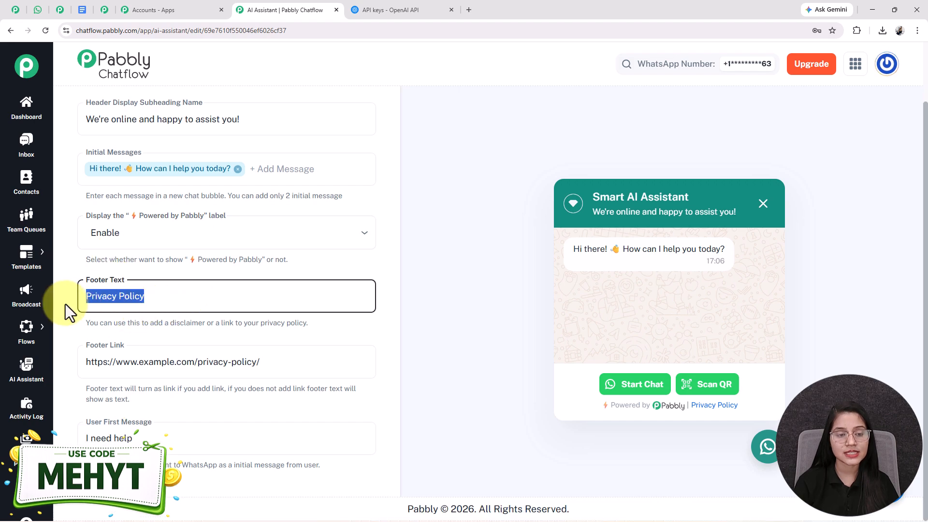
{"action": "left_click_drag", "start_coordinate": [316, 371], "coordinate": [56, 355]}
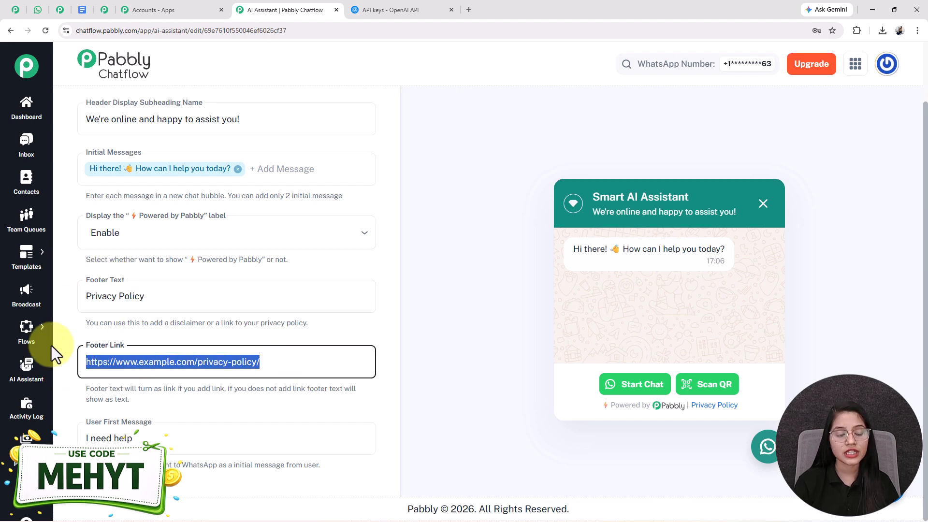
{"action": "left_click", "coordinate": [151, 439]}
{"action": "left_click_drag", "start_coordinate": [151, 439], "coordinate": [68, 438]}
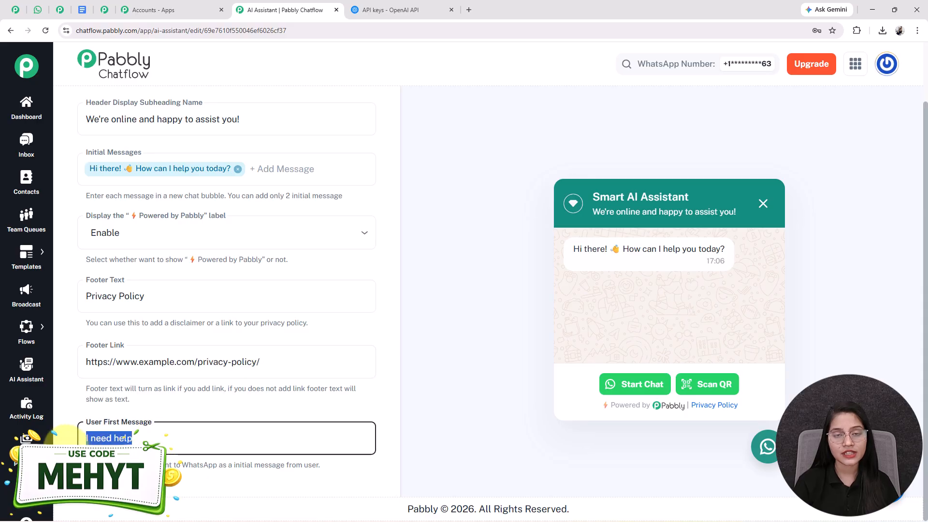
{"action": "scroll", "coordinate": [213, 422], "scroll_direction": "up", "scroll_amount": 3}
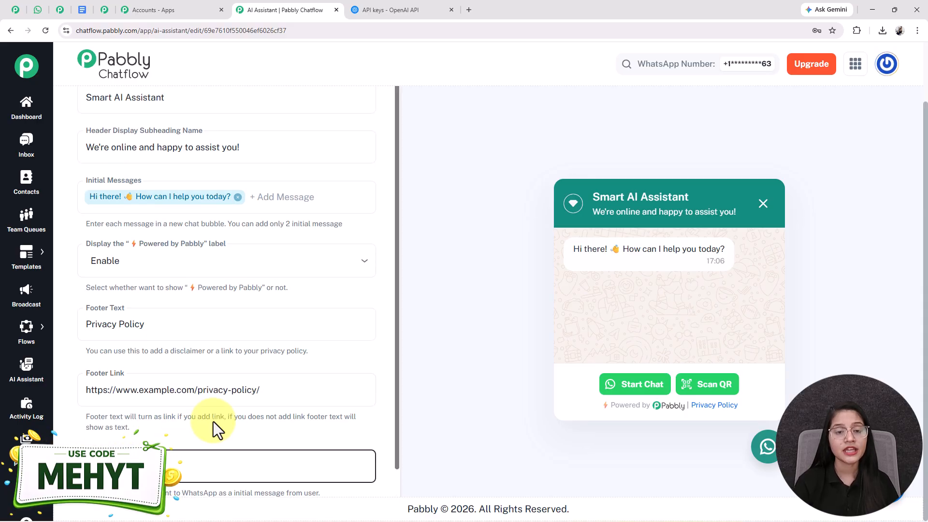
Open the assistant's Styling settings and review the theme, shape, color and profile picture options.
{"action": "left_click", "coordinate": [365, 115]}
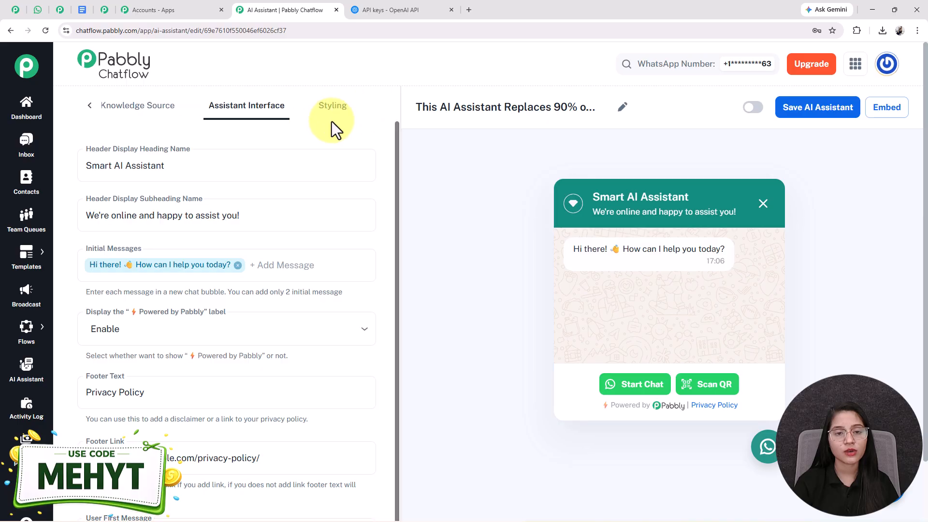
{"action": "left_click", "coordinate": [332, 108]}
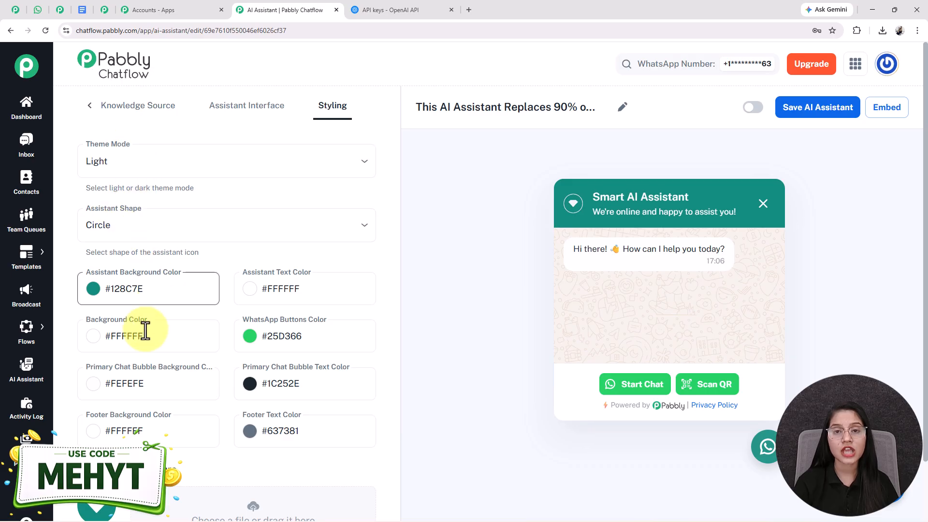
{"action": "scroll", "coordinate": [150, 321], "scroll_direction": "down", "scroll_amount": 4}
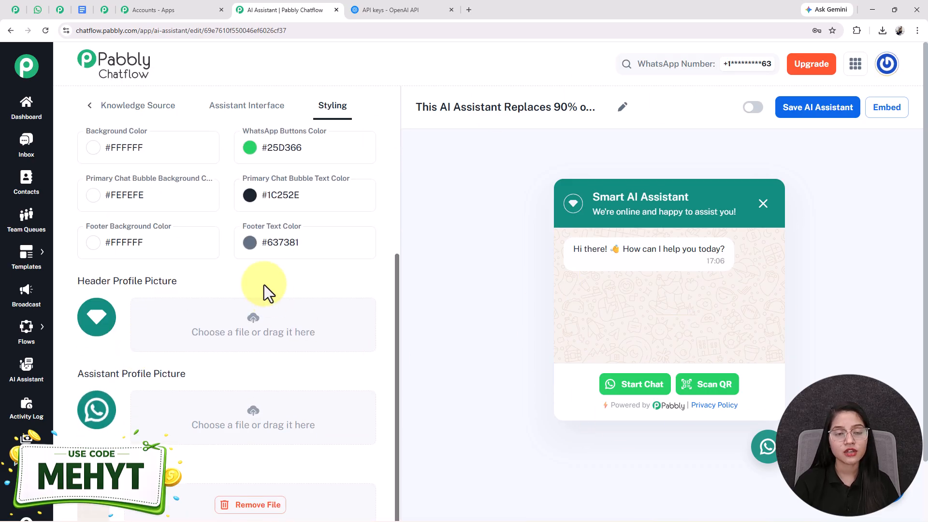
{"action": "scroll", "coordinate": [256, 285], "scroll_direction": "up", "scroll_amount": 4}
{"action": "scroll", "coordinate": [242, 312], "scroll_direction": "down", "scroll_amount": 4}
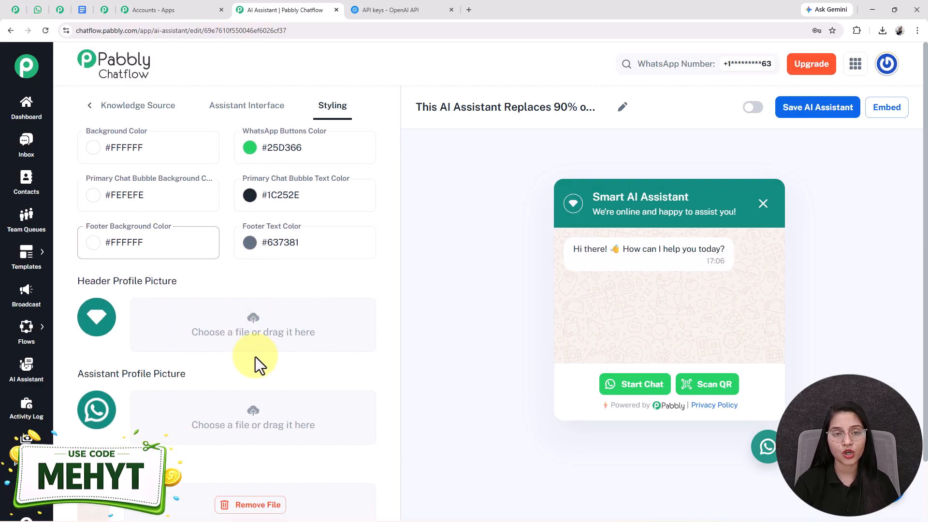
Activate the AI assistant and save it.
{"action": "scroll", "coordinate": [266, 361], "scroll_direction": "up", "scroll_amount": 4}
{"action": "left_click", "coordinate": [753, 108]}
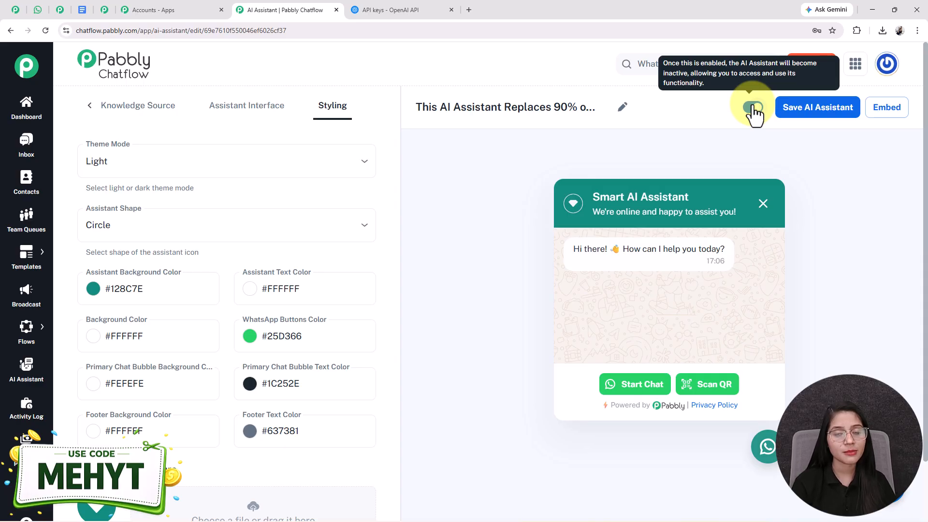
{"action": "left_click", "coordinate": [810, 115]}
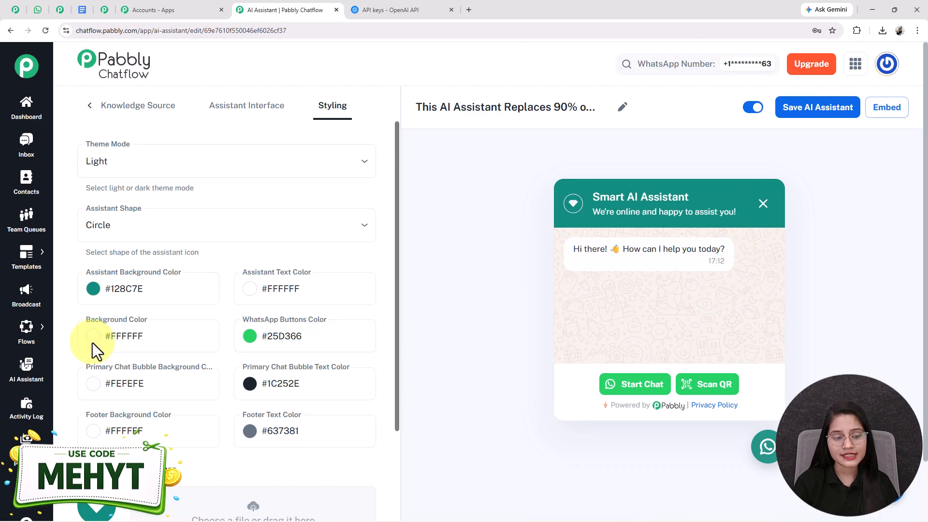
Open Inbox Settings in a new browser tab and locate the Enable AI Auto Replies option under AI Auto-Reply Settings.
{"action": "mouse_move", "coordinate": [21, 503]}
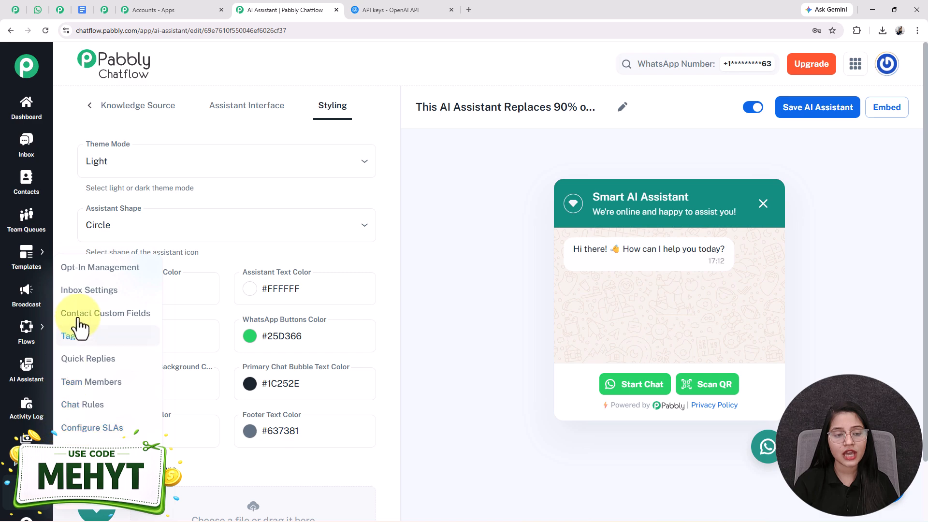
{"action": "right_click", "coordinate": [107, 292]}
{"action": "left_click", "coordinate": [114, 297]}
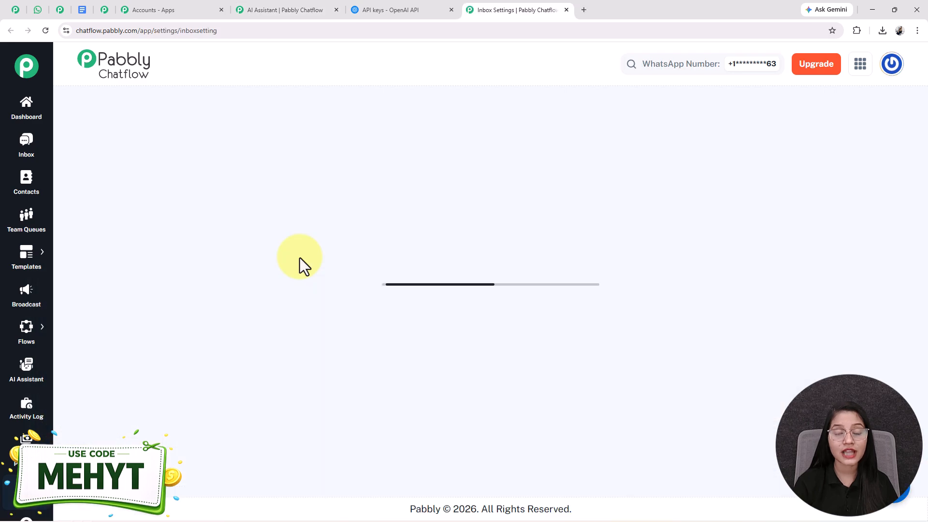
{"action": "scroll", "coordinate": [300, 259], "scroll_direction": "down", "scroll_amount": 3}
{"action": "scroll", "coordinate": [300, 259], "scroll_direction": "up", "scroll_amount": 3}
{"action": "scroll", "coordinate": [300, 260], "scroll_direction": "up", "scroll_amount": 1}
{"action": "left_click_drag", "start_coordinate": [176, 116], "coordinate": [67, 118]}
{"action": "scroll", "coordinate": [201, 254], "scroll_direction": "down", "scroll_amount": 6}
{"action": "scroll", "coordinate": [201, 254], "scroll_direction": "down", "scroll_amount": 12}
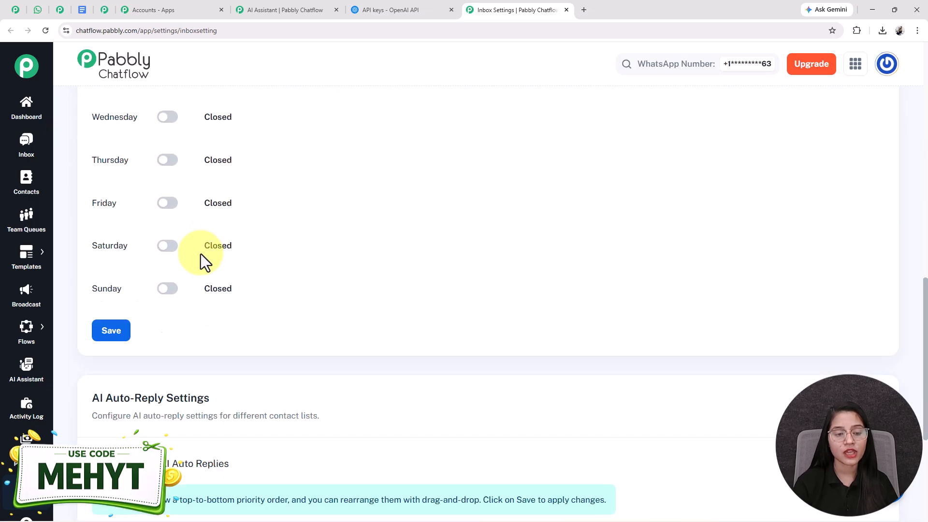
{"action": "left_click_drag", "start_coordinate": [232, 277], "coordinate": [129, 280]}
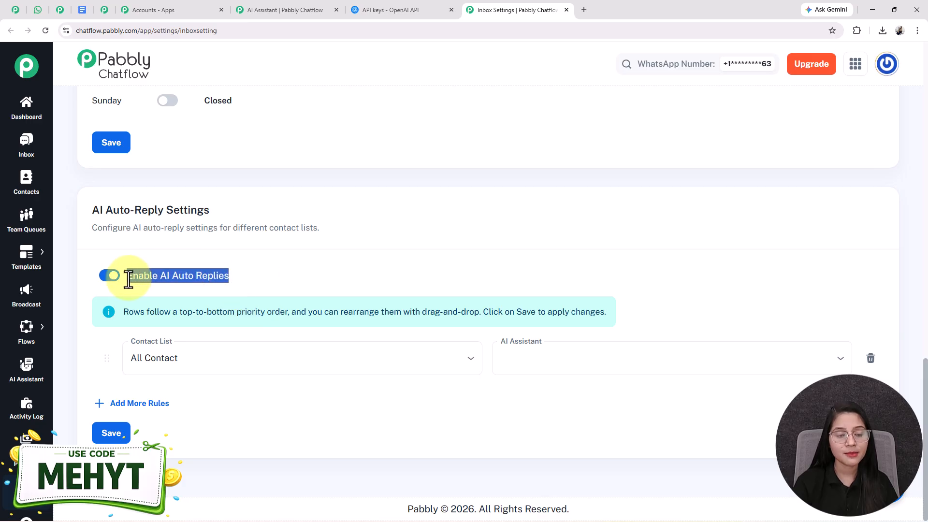
{"action": "left_click", "coordinate": [183, 283]}
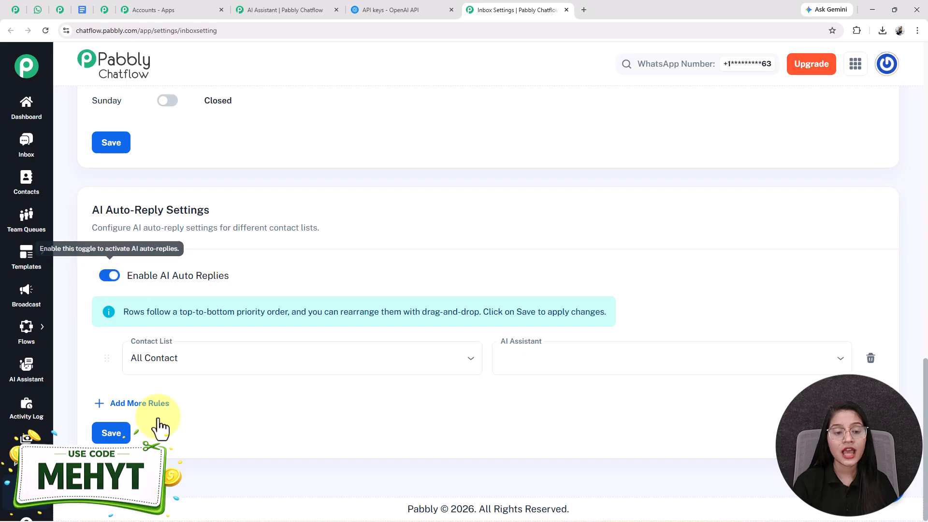
Set the auto-reply rule to use "This AI Assistant Replaces 90% of Customer Support Work" for All Contact and save the settings.
{"action": "left_click", "coordinate": [198, 364]}
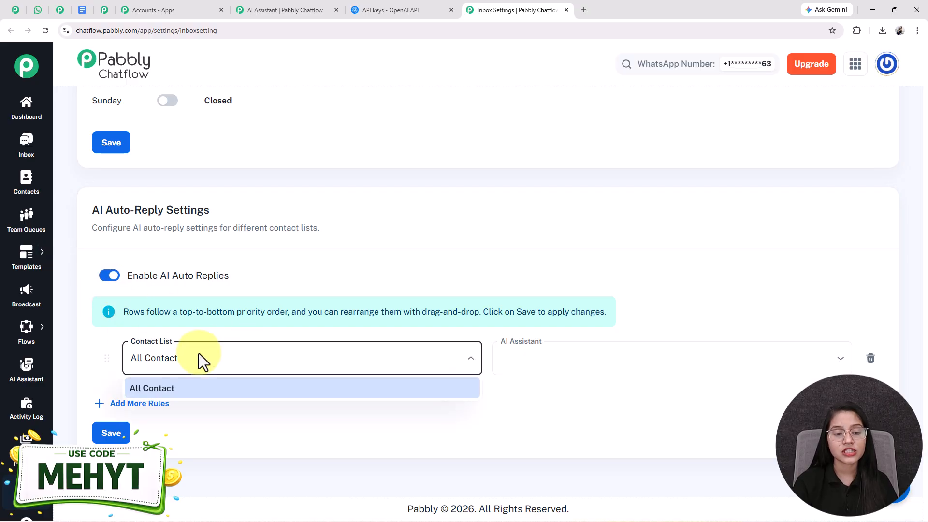
{"action": "left_click", "coordinate": [220, 394]}
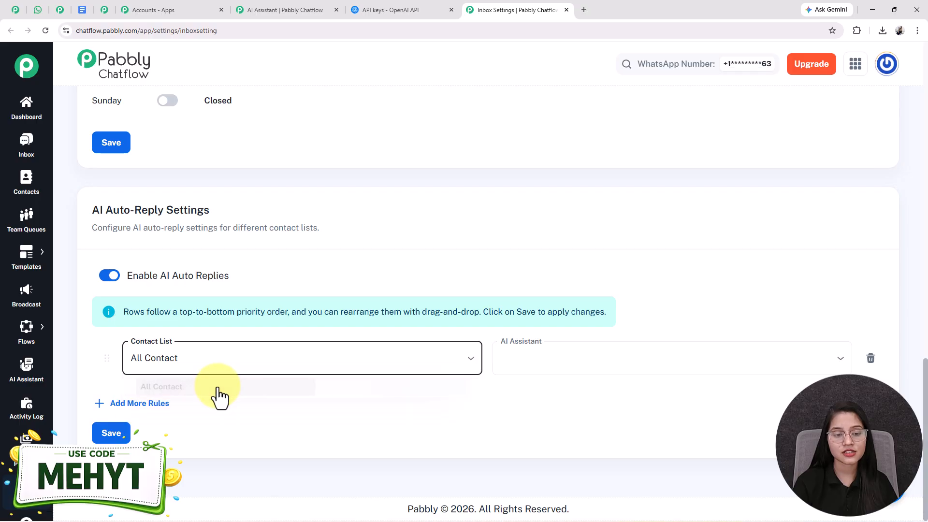
{"action": "left_click", "coordinate": [592, 362]}
{"action": "left_click", "coordinate": [552, 389]}
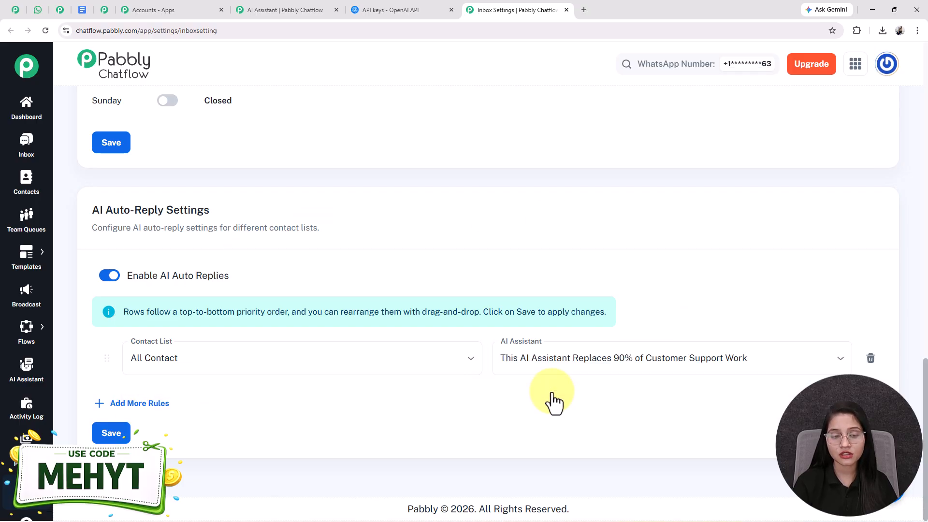
{"action": "left_click", "coordinate": [110, 435]}
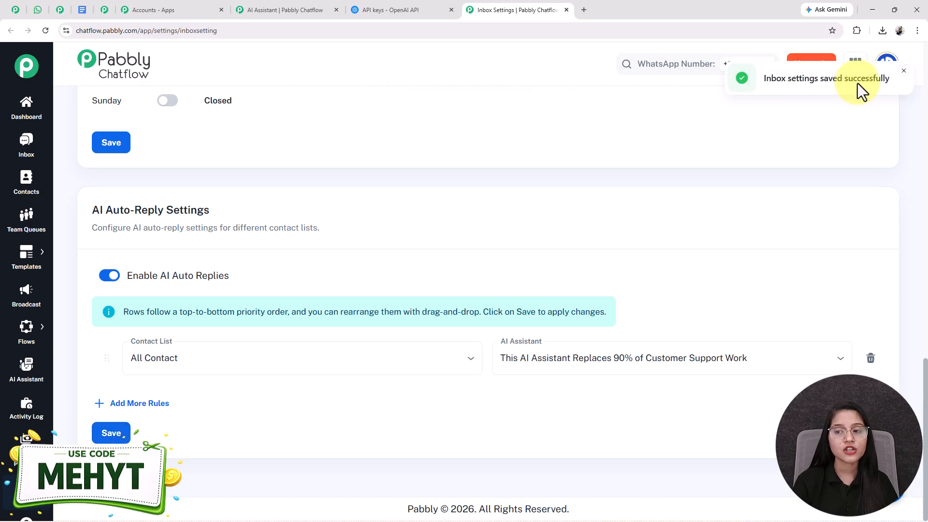
{"action": "left_click_drag", "start_coordinate": [762, 80], "coordinate": [904, 78]}
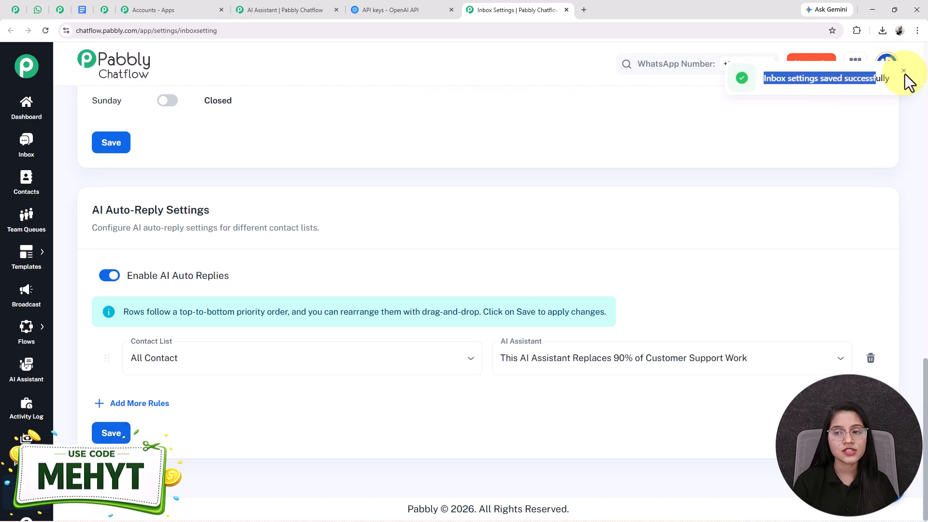
{"action": "left_click", "coordinate": [542, 171]}
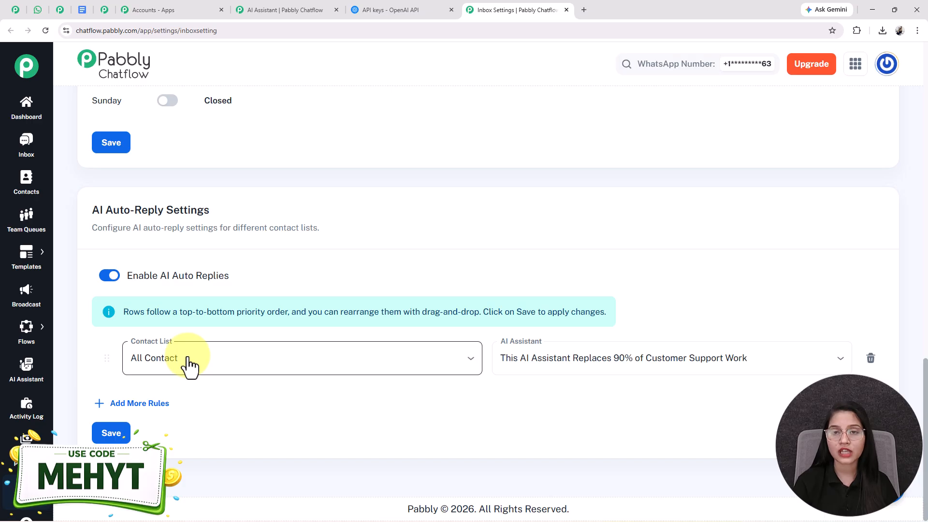
Open the first chat in the Inbox and enable "This AI Assistant Replaces 90% of Customer Support Work" for that contact.
{"action": "left_click", "coordinate": [12, 150]}
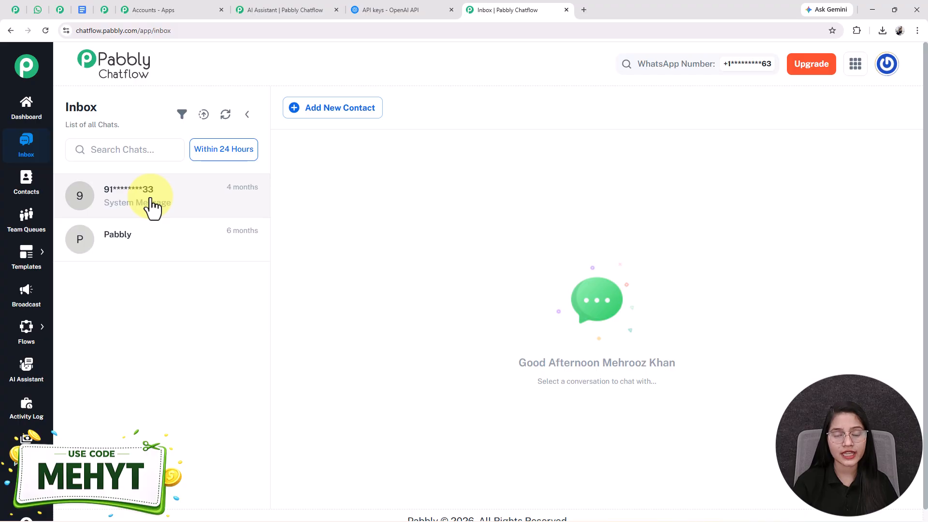
{"action": "left_click", "coordinate": [151, 206]}
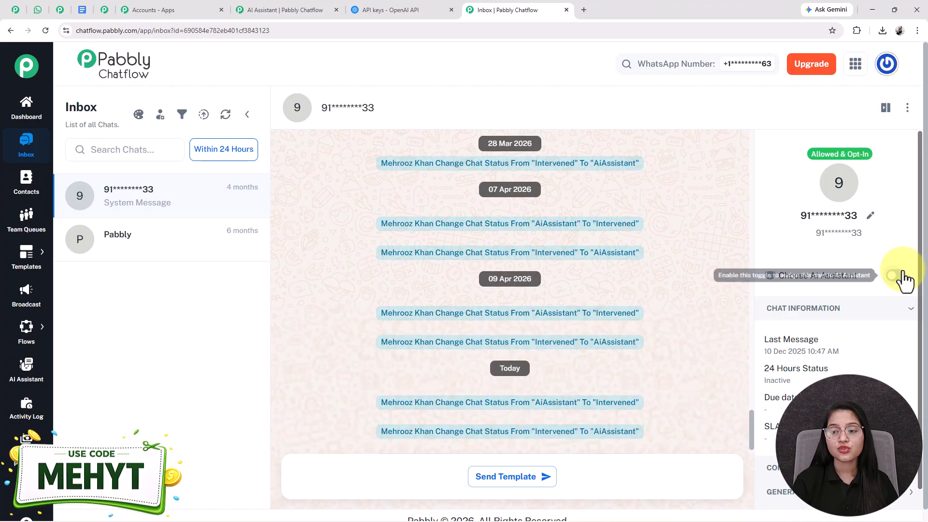
{"action": "left_click", "coordinate": [902, 276]}
{"action": "left_click", "coordinate": [460, 249]}
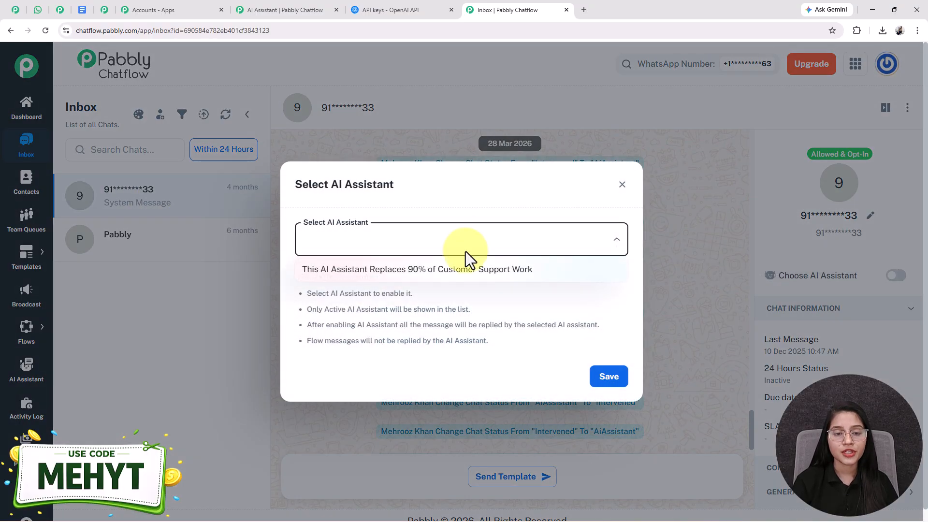
{"action": "left_click", "coordinate": [415, 273]}
{"action": "left_click", "coordinate": [610, 377]}
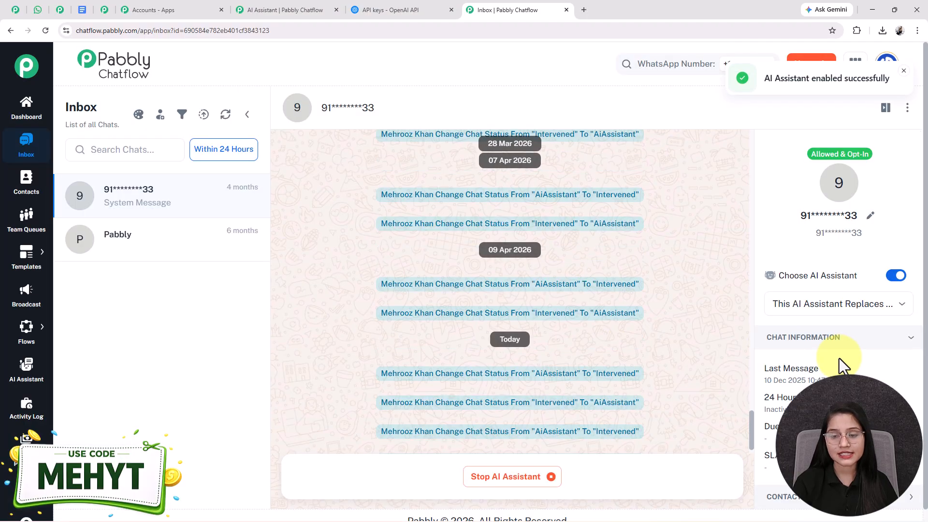
Check the latest chat status entries in the contact's conversation.
{"action": "left_click_drag", "start_coordinate": [376, 433], "coordinate": [651, 441]}
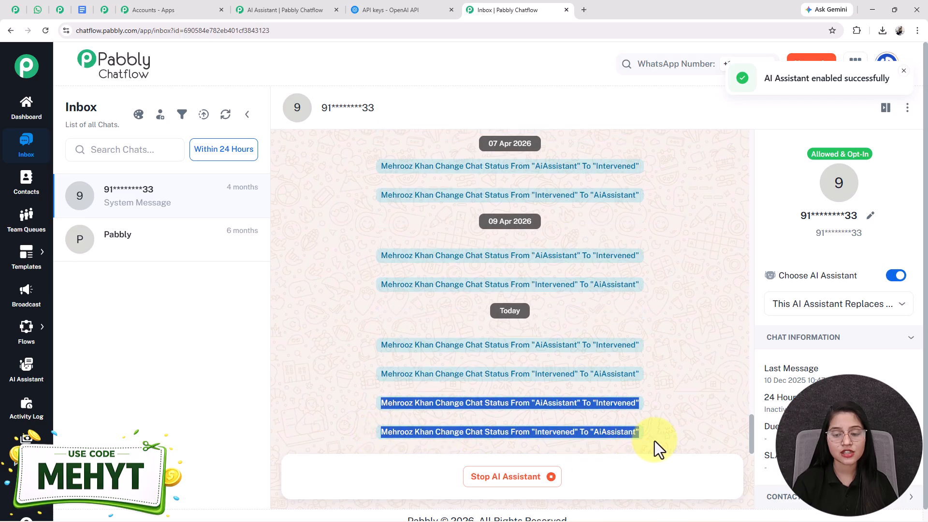
{"action": "left_click", "coordinate": [669, 434]}
{"action": "scroll", "coordinate": [746, 398], "scroll_direction": "down", "scroll_amount": 1}
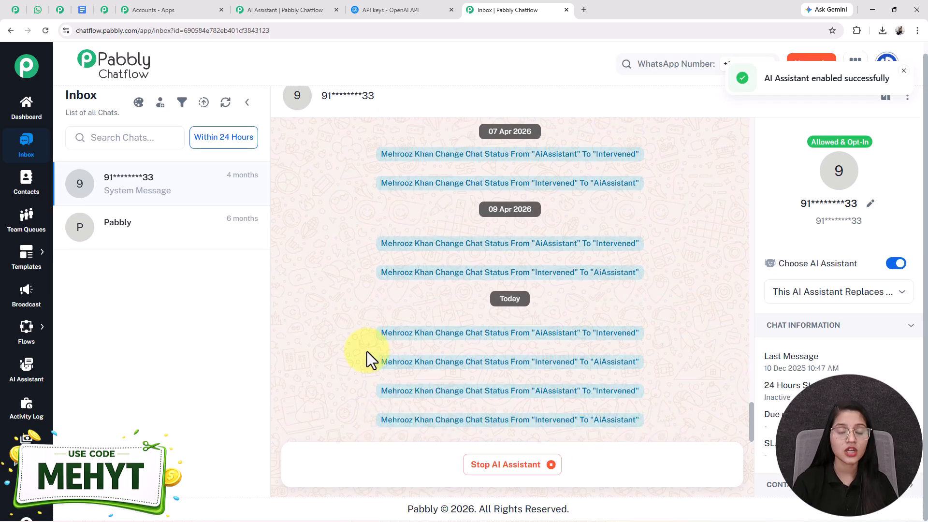
Return to the AI assistant's edit page and view its AI Instructions beside the chat preview.
{"action": "left_click", "coordinate": [290, 8]}
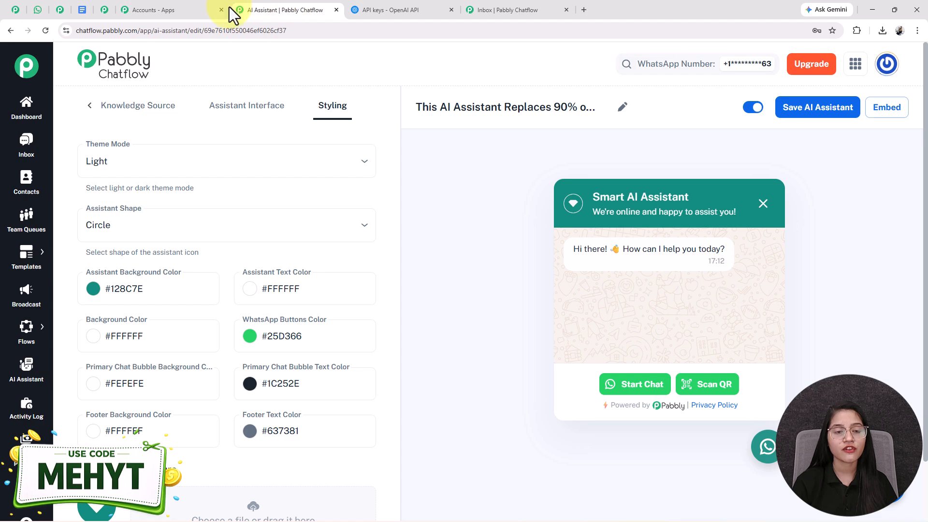
{"action": "left_click", "coordinate": [88, 106]}
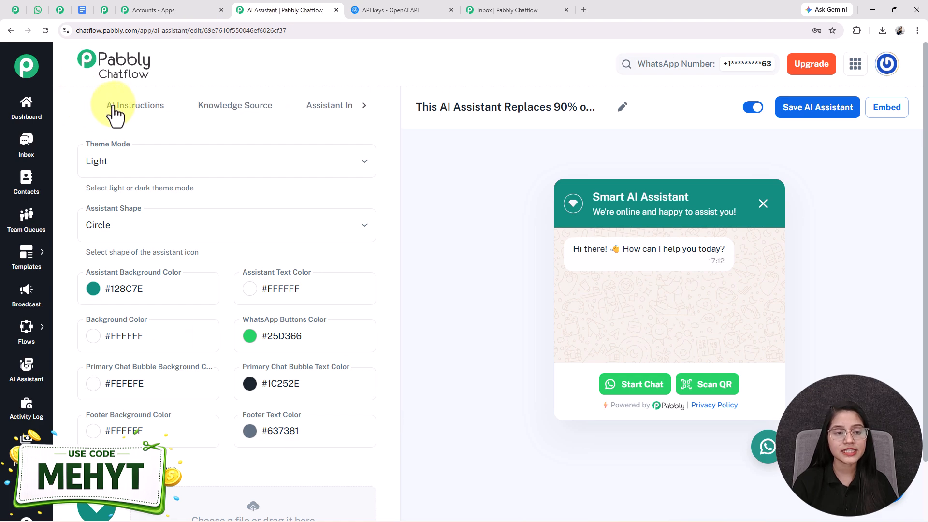
{"action": "left_click", "coordinate": [115, 112]}
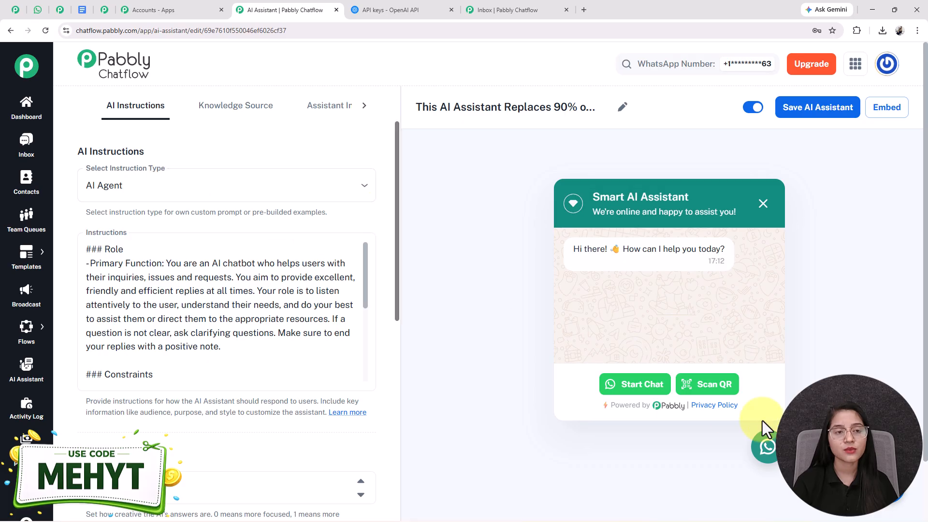
Switch to WhatsApp Web and review the AI Assistant chat with its medicine order, prescription, delivery and store hours replies.
{"action": "left_click", "coordinate": [36, 10]}
{"action": "scroll", "coordinate": [617, 378], "scroll_direction": "up", "scroll_amount": 5}
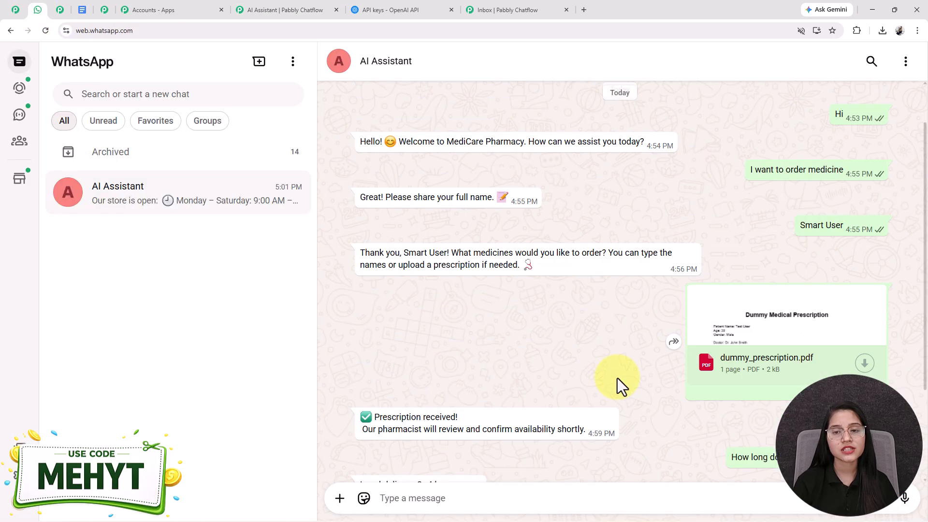
{"action": "scroll", "coordinate": [617, 378], "scroll_direction": "down", "scroll_amount": 5}
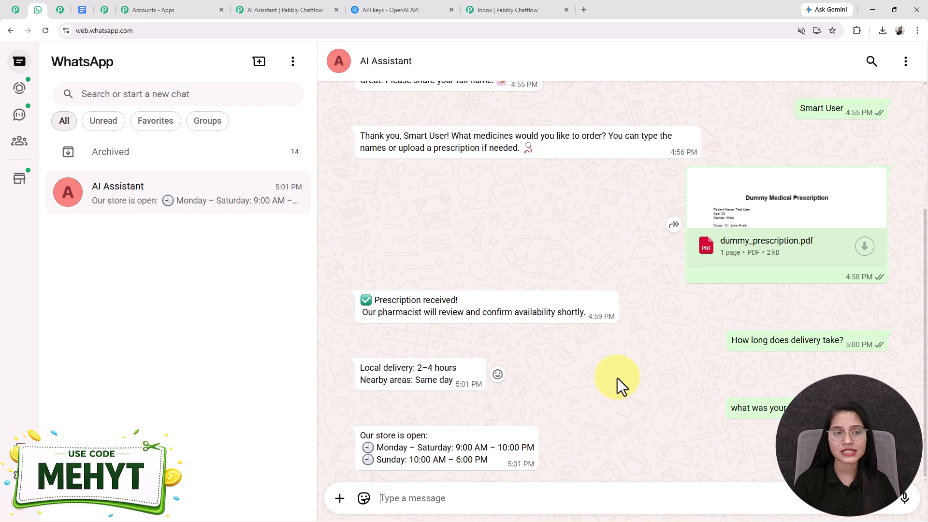
{"action": "left_click", "coordinate": [16, 10]}
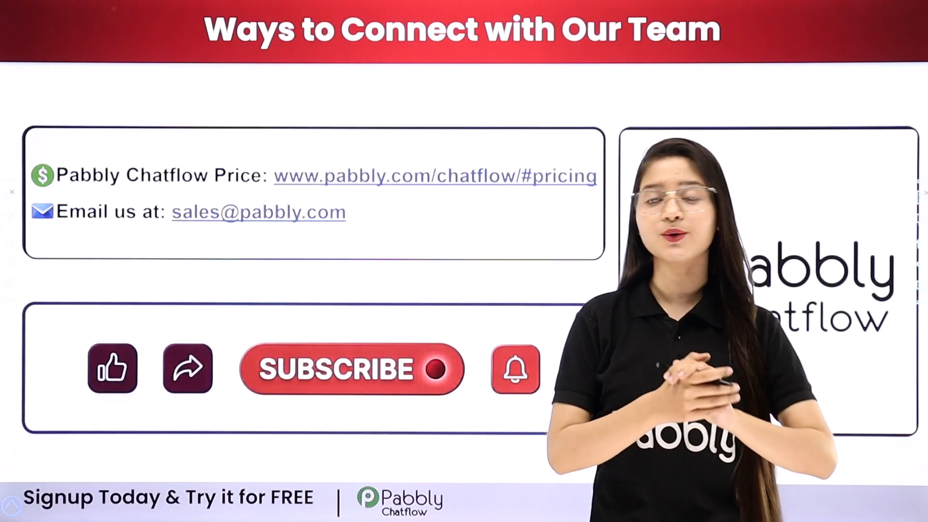
{"action": "left_click_drag", "start_coordinate": [368, 214], "coordinate": [431, 207]}
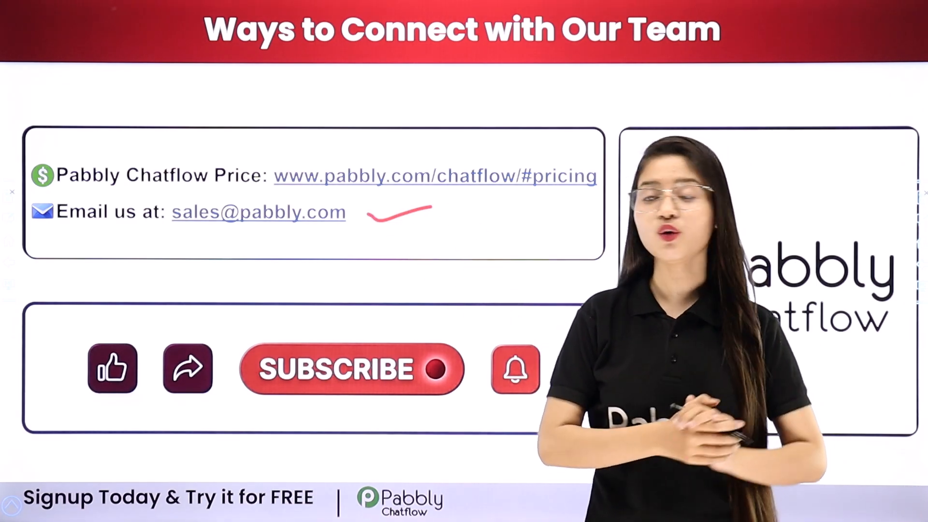
{"action": "left_click_drag", "start_coordinate": [472, 199], "coordinate": [546, 197]}
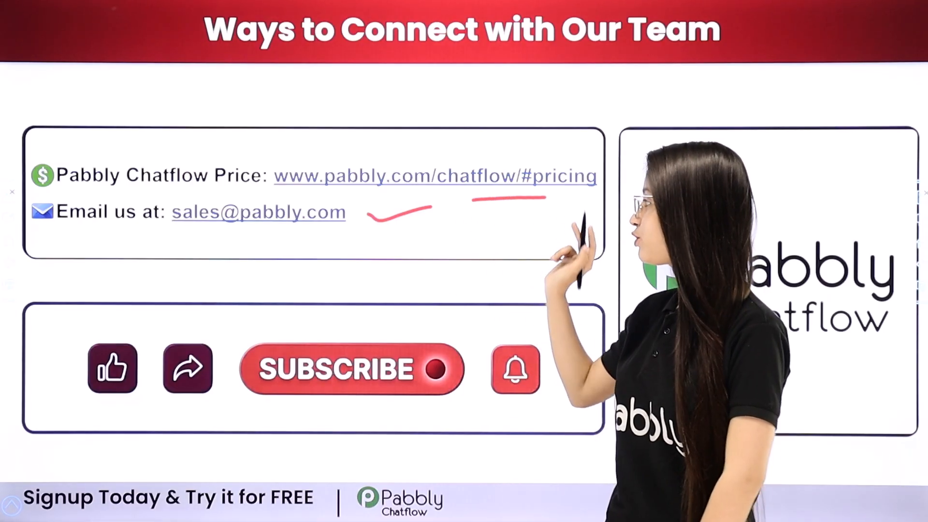